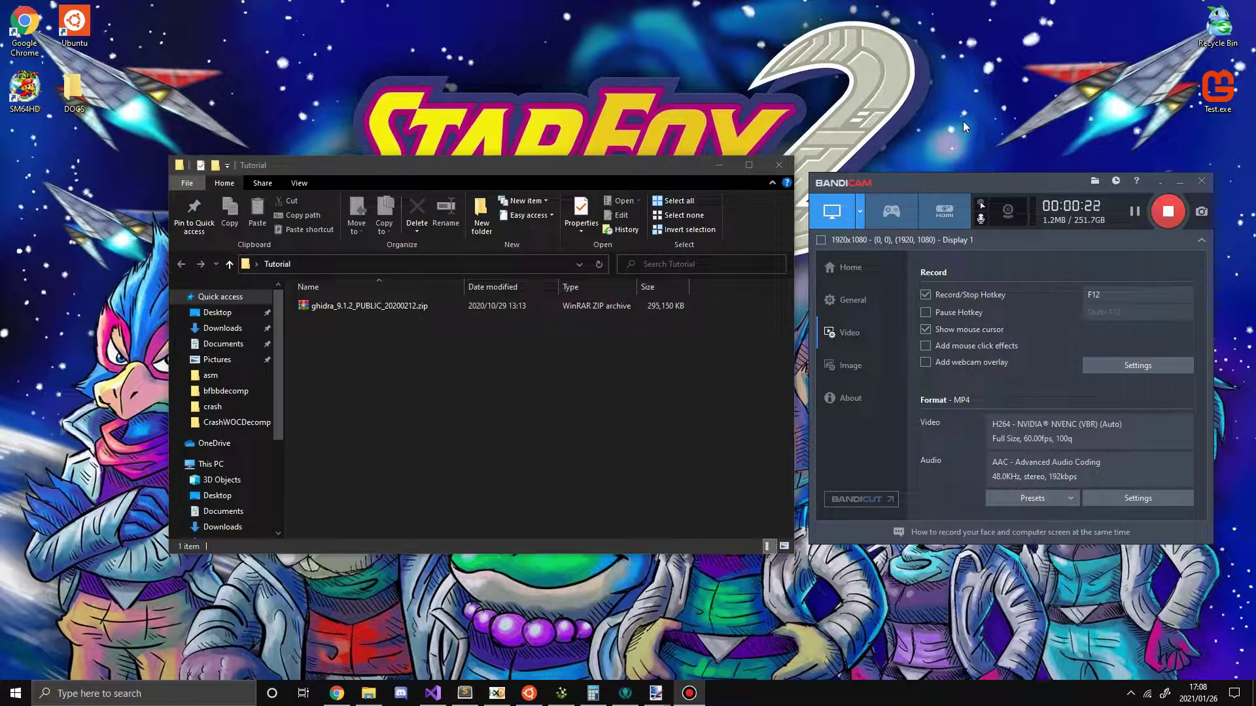
# - Switch to the browser and download the Ghidra-GameCube-Loader repository as a ZIP archive
pyautogui.click(396, 311)
pyautogui.click(336, 694)
pyautogui.scroll(3, 758, 283)
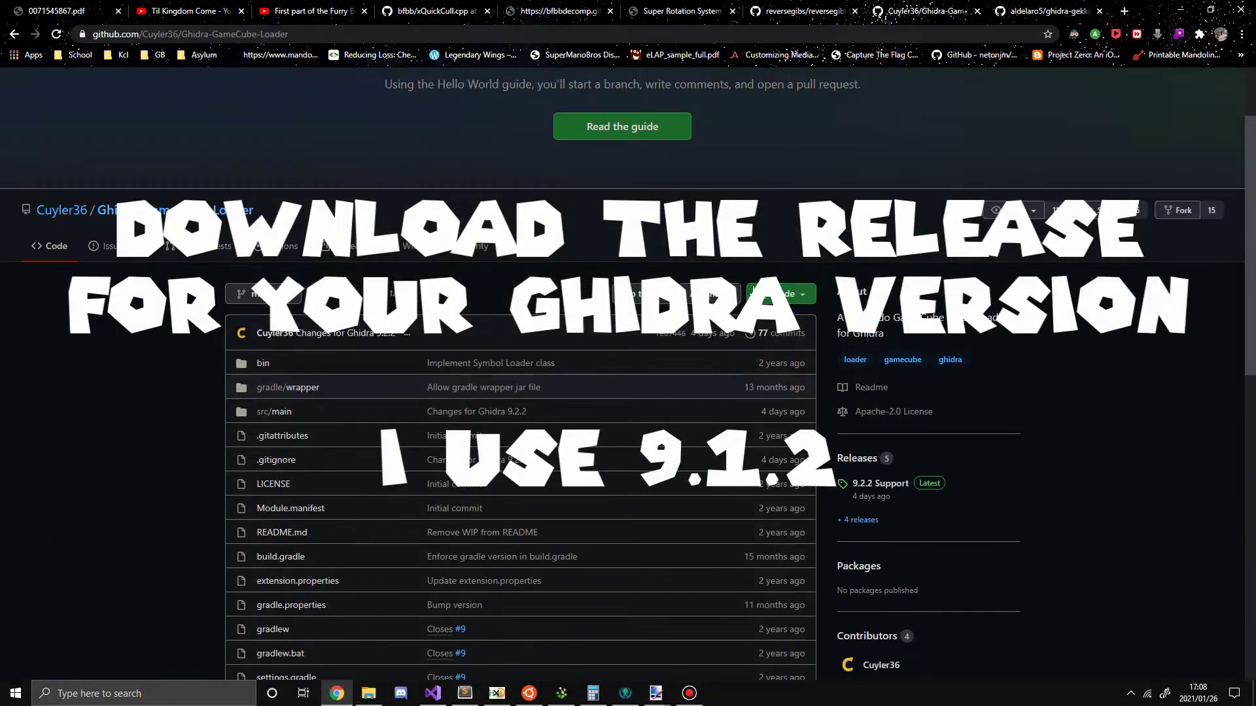
pyautogui.click(764, 298)
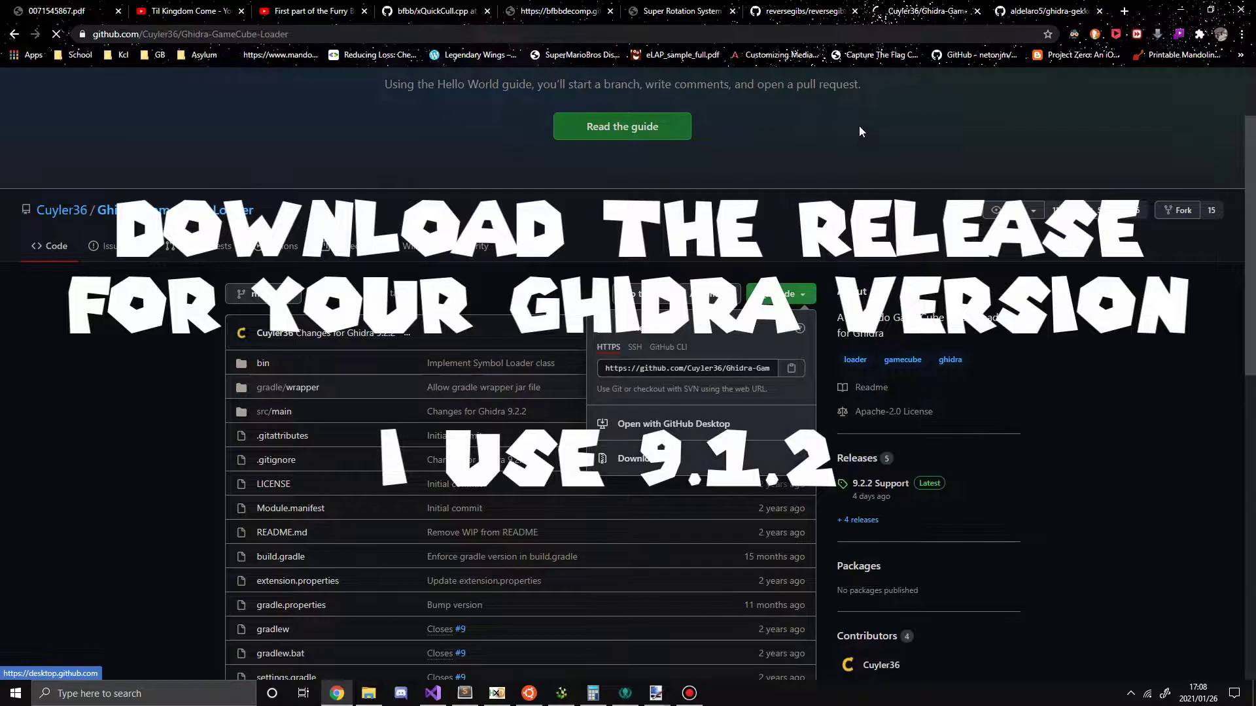
# - Download the ghidra-gekko-broadway-lang repository as a ZIP archive
pyautogui.click(1050, 10)
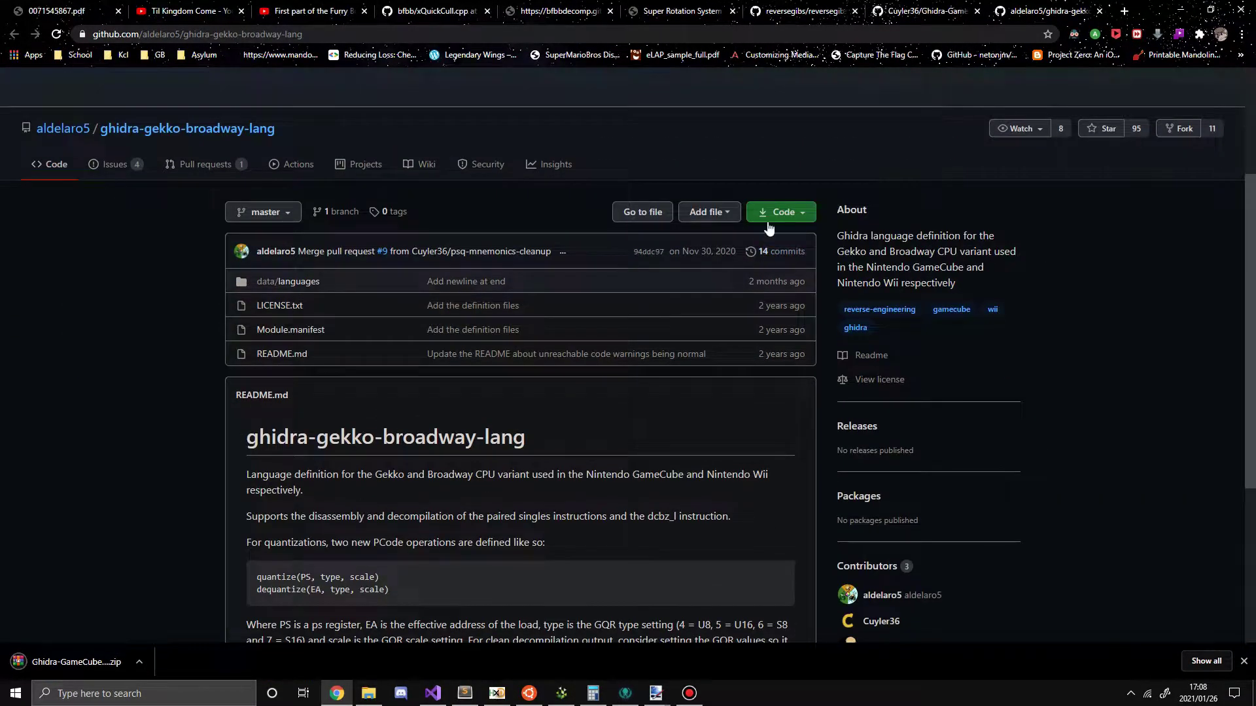
pyautogui.click(768, 222)
pyautogui.click(720, 374)
# - Place both downloaded ZIP archives in the Tutorial folder and widen its Name column to show the full file names
pyautogui.click(369, 693)
pyautogui.moveTo(59, 662); pyautogui.dragTo(300, 592)
pyautogui.moveTo(216, 662); pyautogui.dragTo(420, 476)
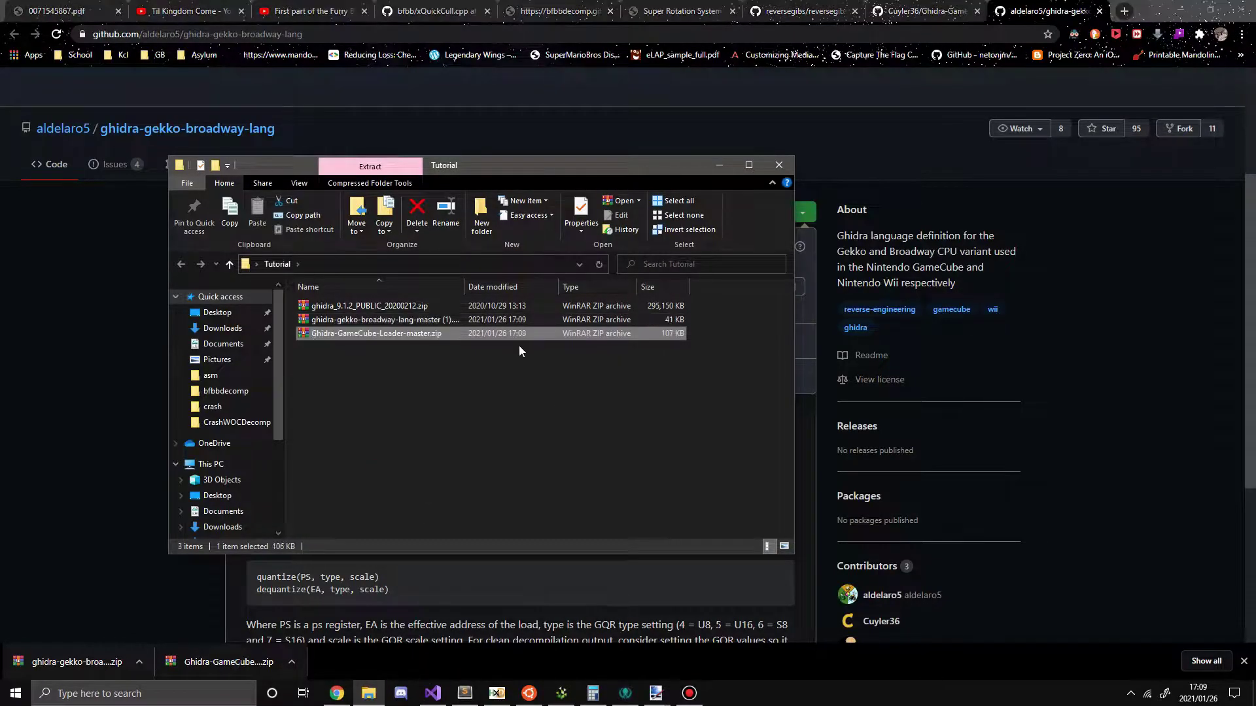
pyautogui.moveTo(465, 287); pyautogui.dragTo(555, 288)
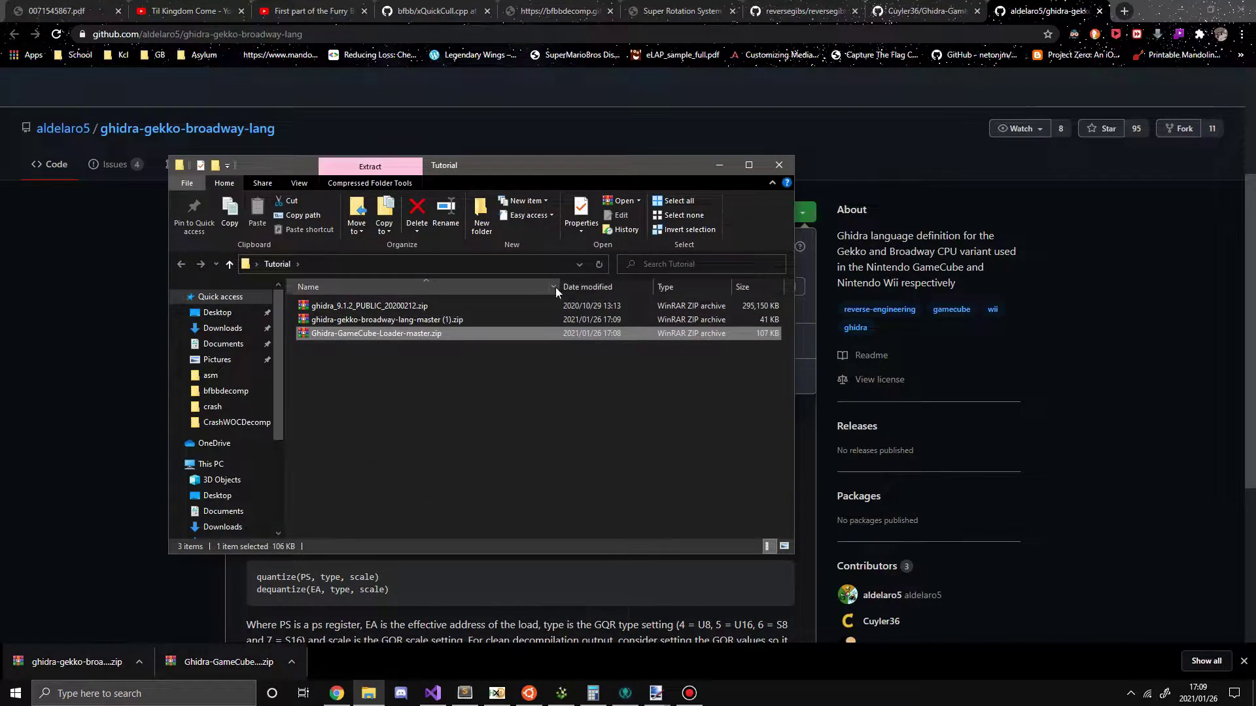
# - Rename the downloaded language archive to ghidra-gekko-broadway-lang-master.zip
pyautogui.rightClick(503, 324)
pyautogui.click(287, 650)
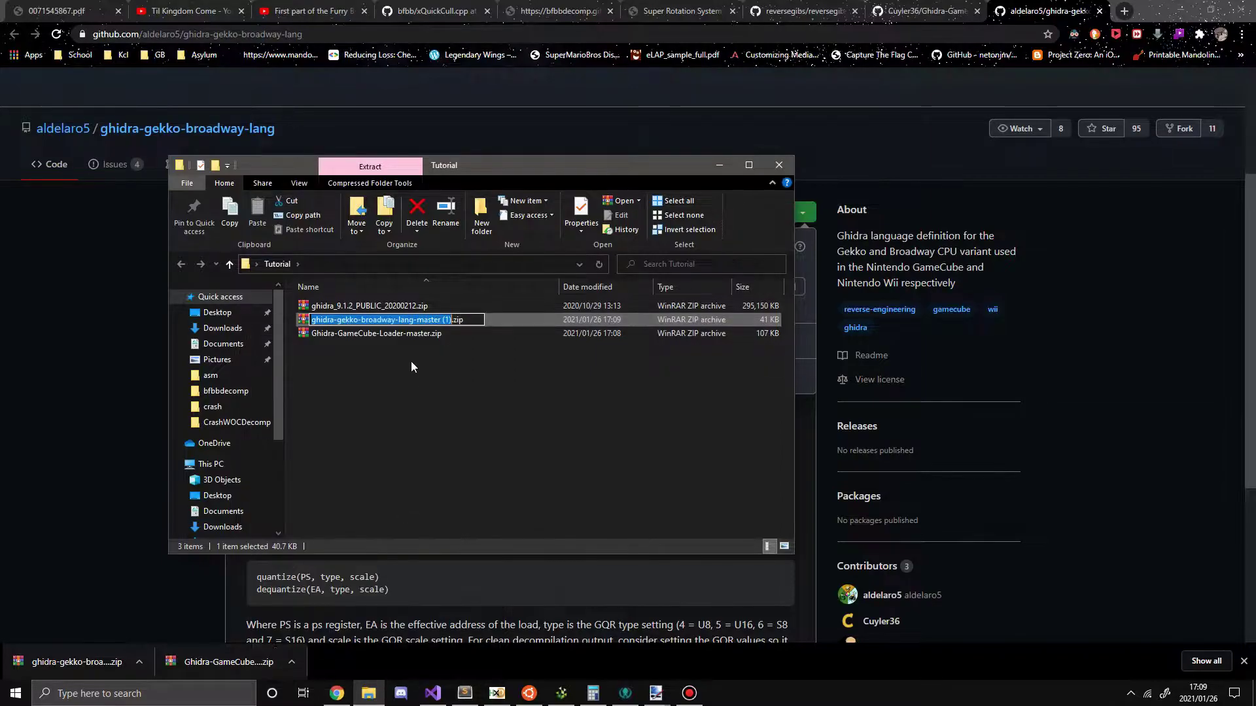
pyautogui.click(443, 320)
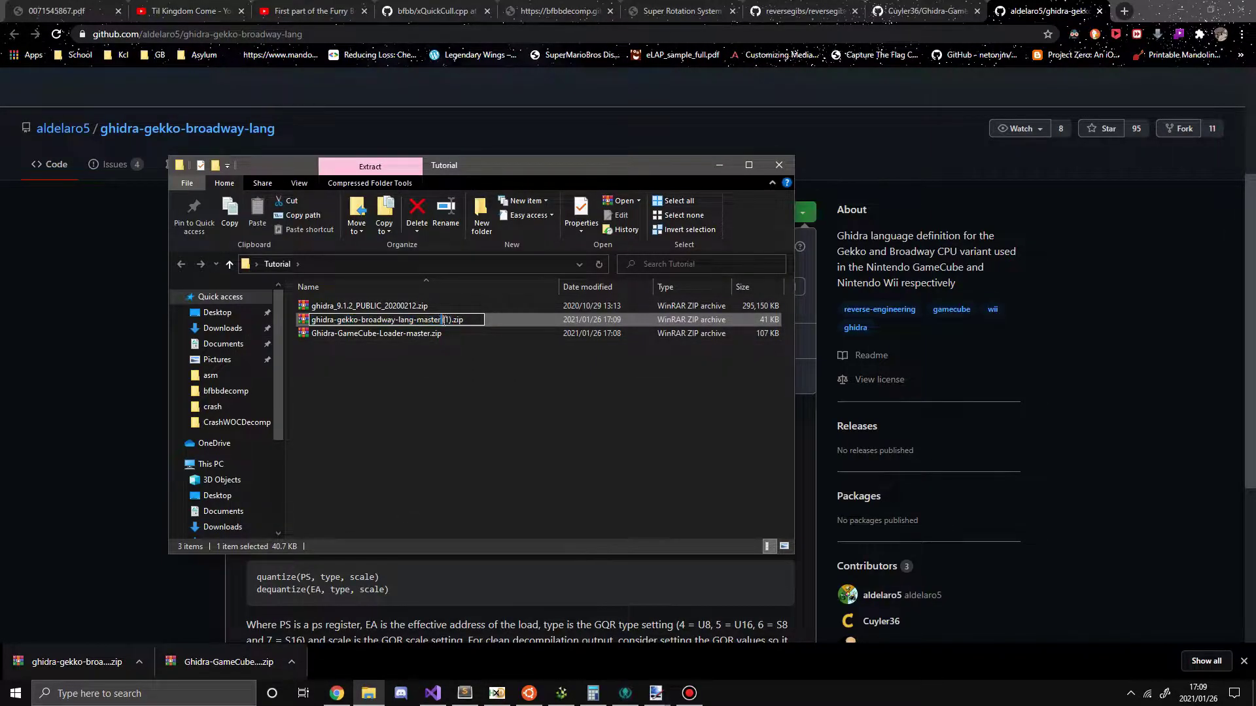
pyautogui.press('BackSpace')
pyautogui.press('Return')
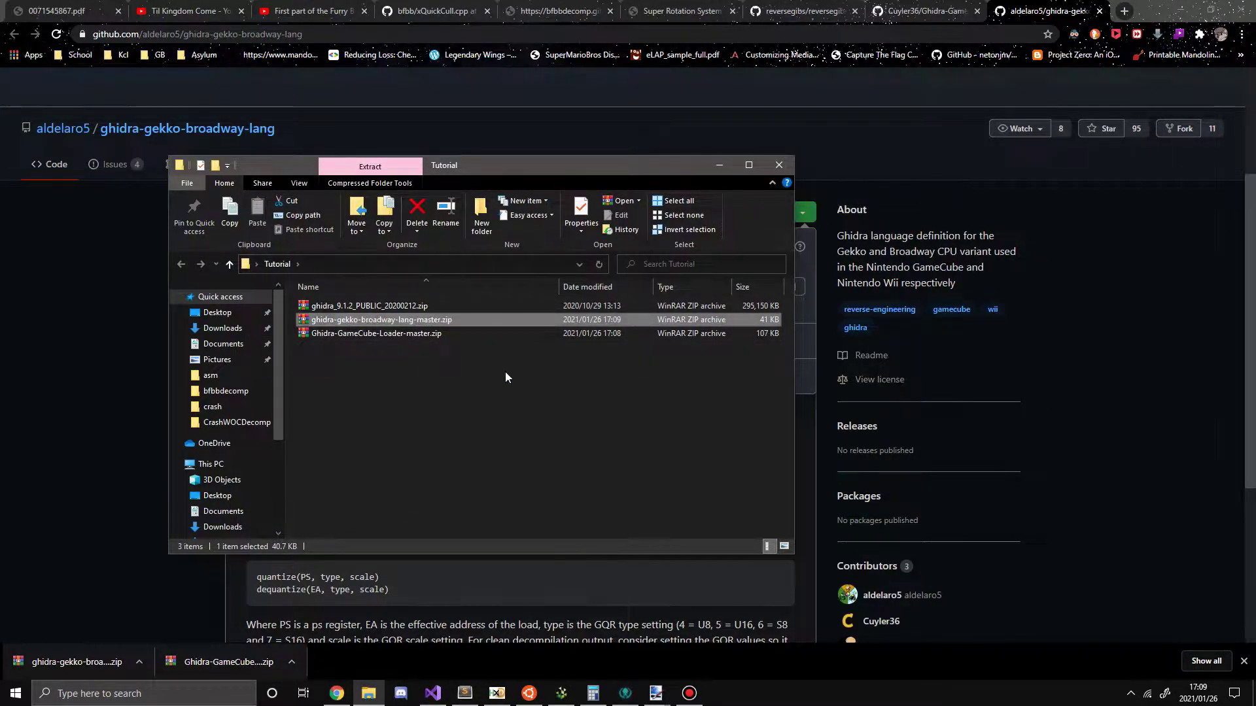
# - Extract ghidra_9.1.2_PUBLIC_20200212.zip into its own subfolder of the Tutorial folder
pyautogui.click(1244, 661)
pyautogui.scroll(-2, 554, 457)
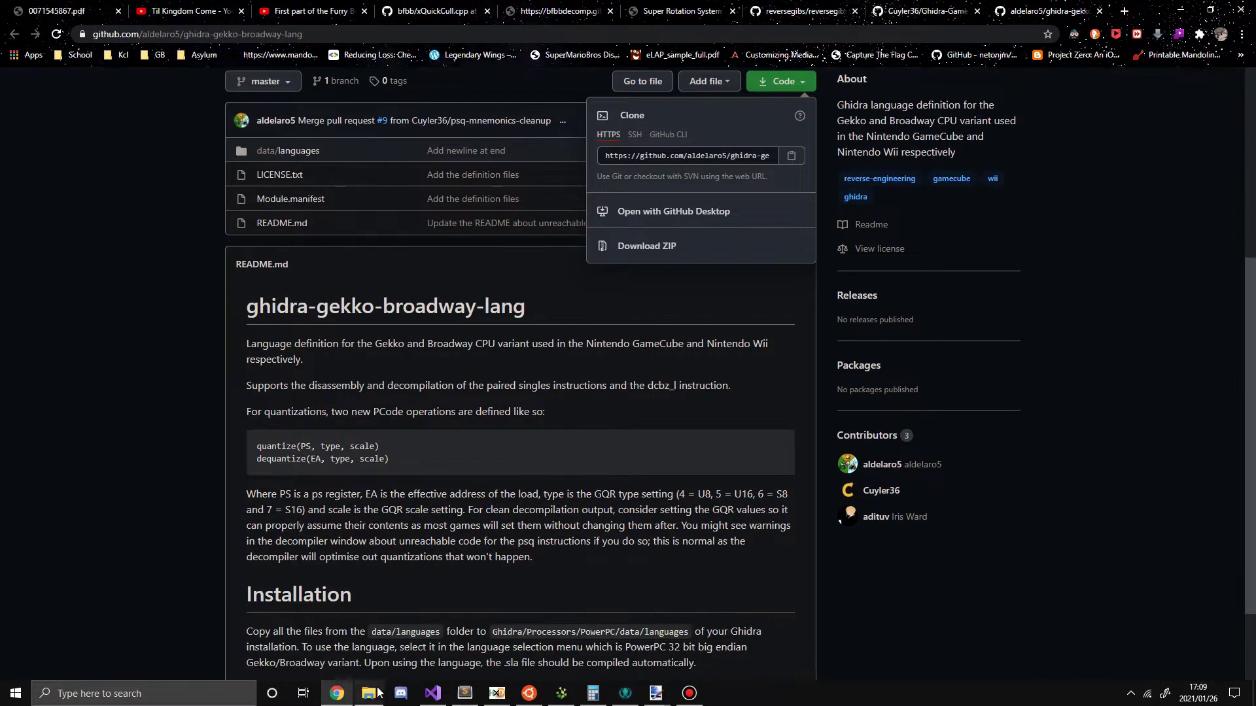
pyautogui.click(368, 693)
pyautogui.click(384, 308)
pyautogui.rightClick(383, 308)
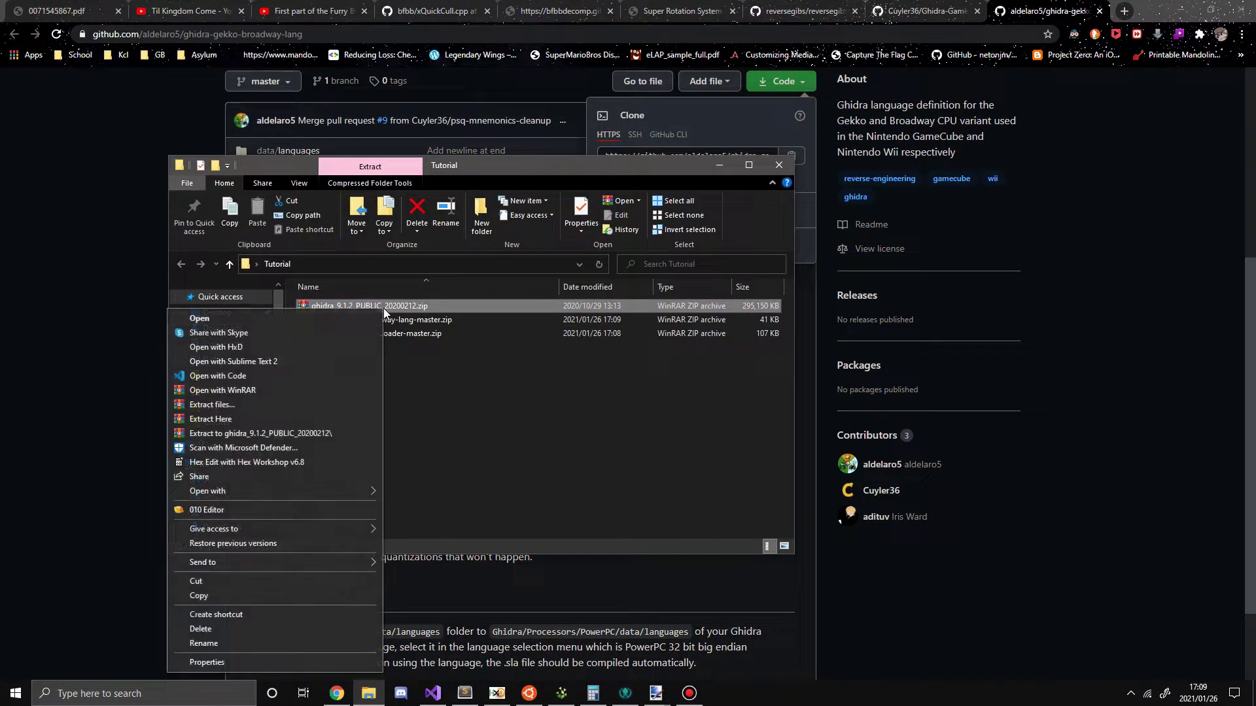
pyautogui.click(327, 430)
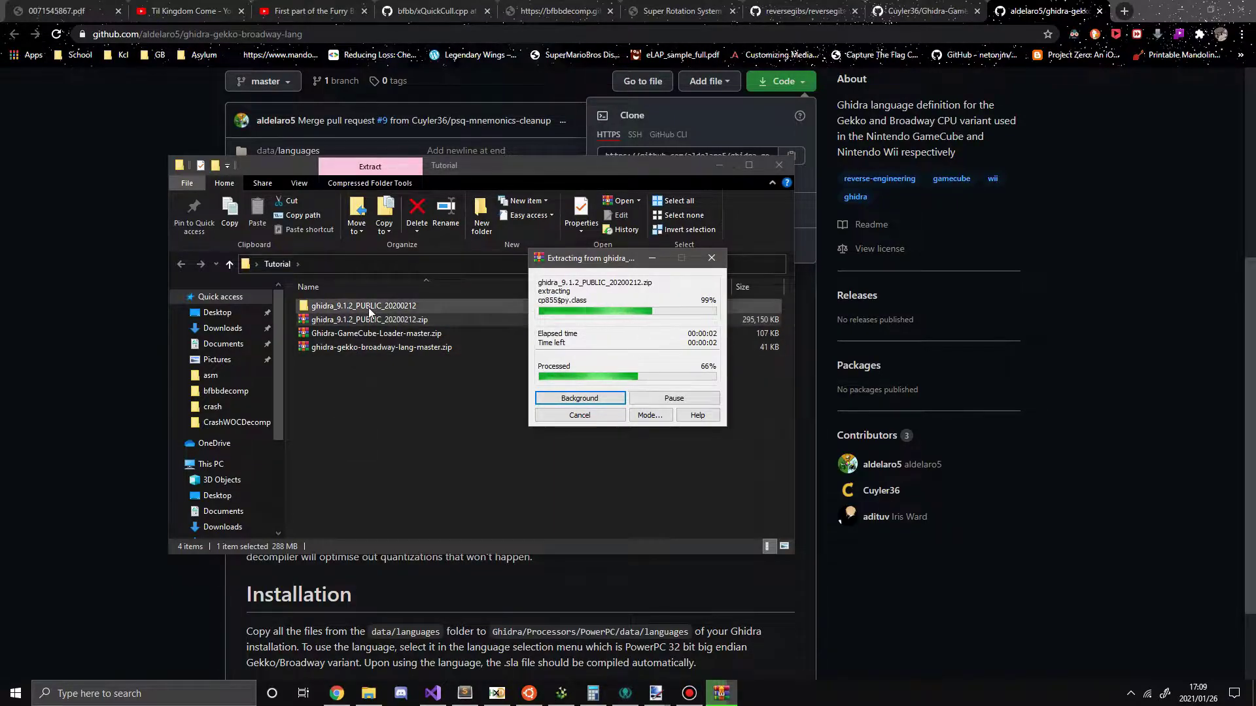
# - Move the extracted ghidra_9.1.2_PUBLIC folder up into Tutorial, and delete the leftover ghidra_9.1.2_PUBLIC_20200212 folder and ZIP archive
pyautogui.doubleClick(368, 307)
pyautogui.moveTo(388, 176); pyautogui.dragTo(688, 183)
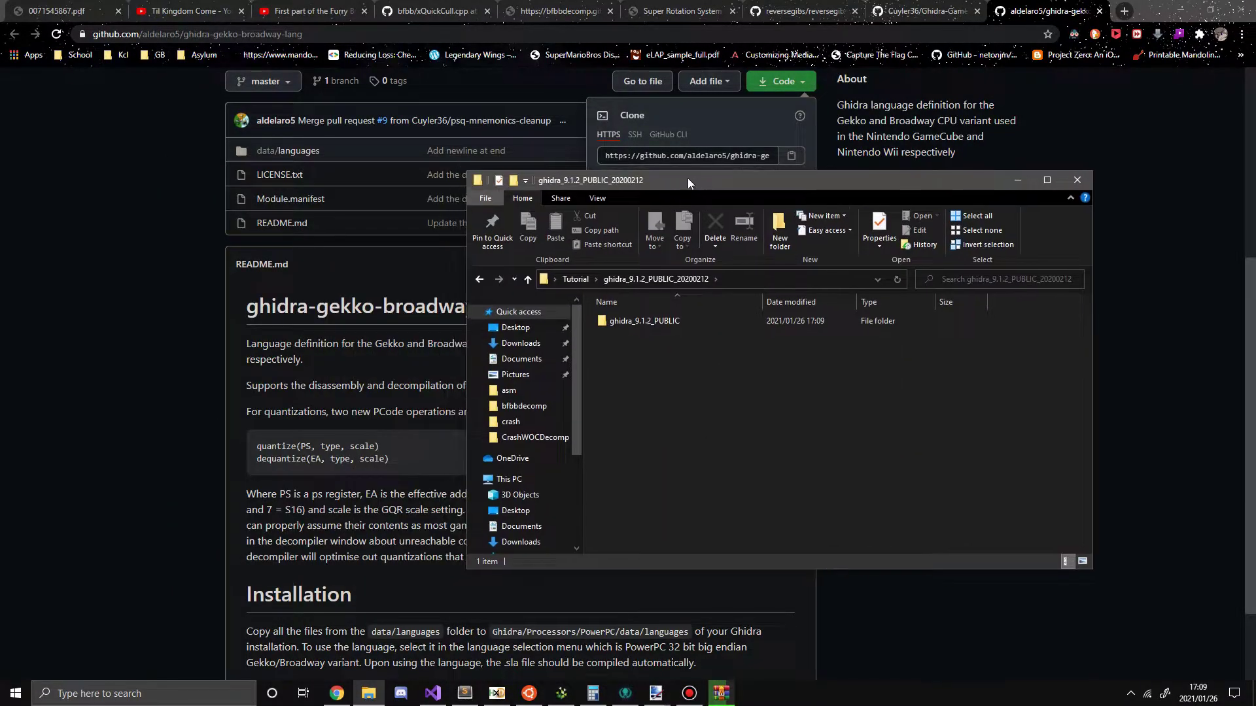
pyautogui.click(720, 693)
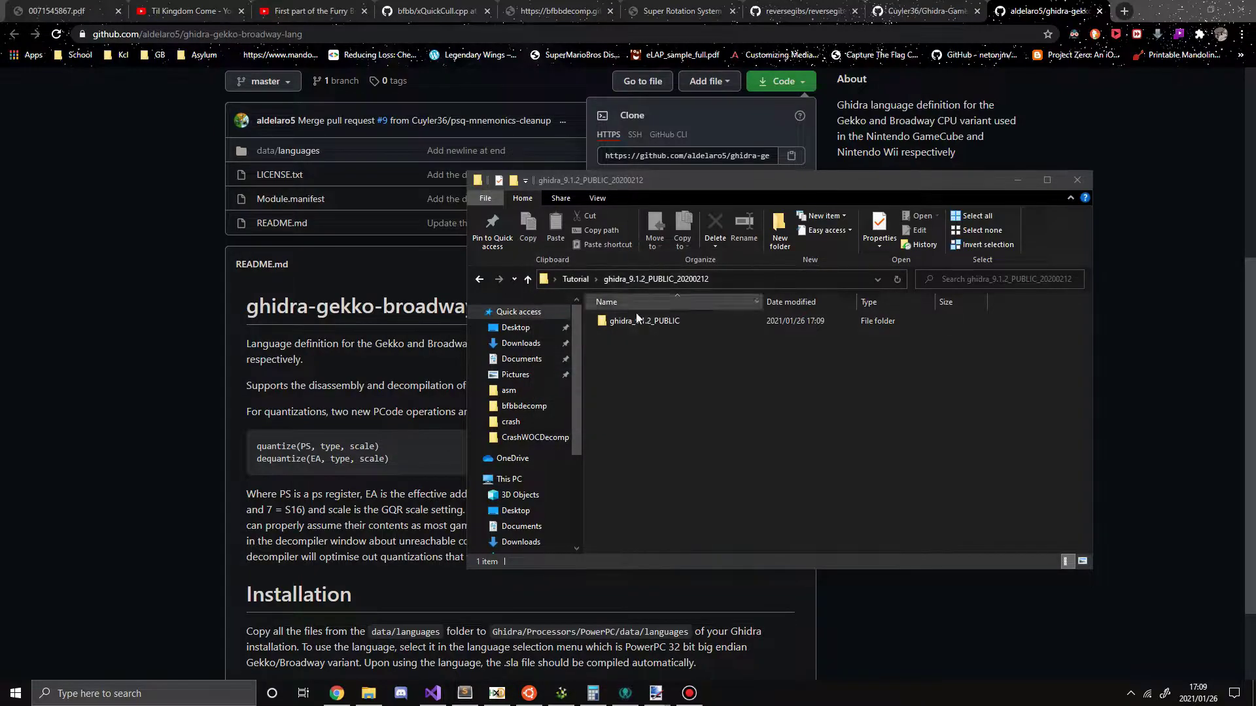
pyautogui.click(641, 324)
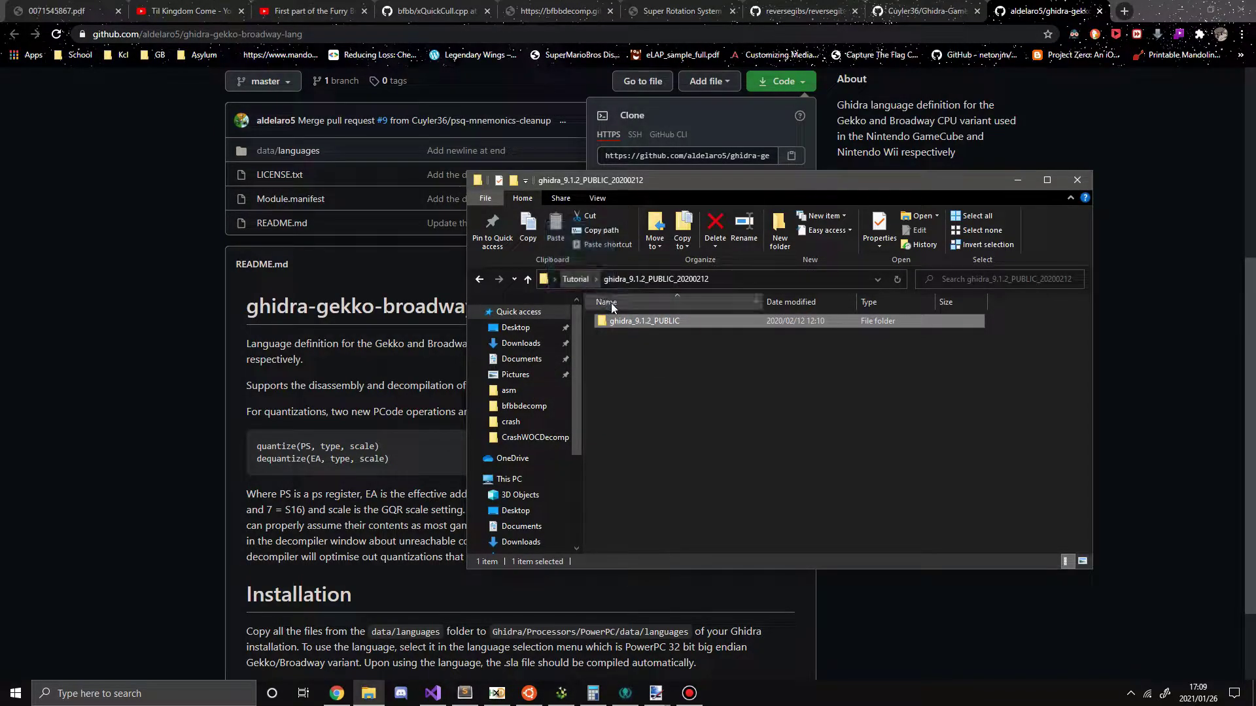
pyautogui.click(578, 279)
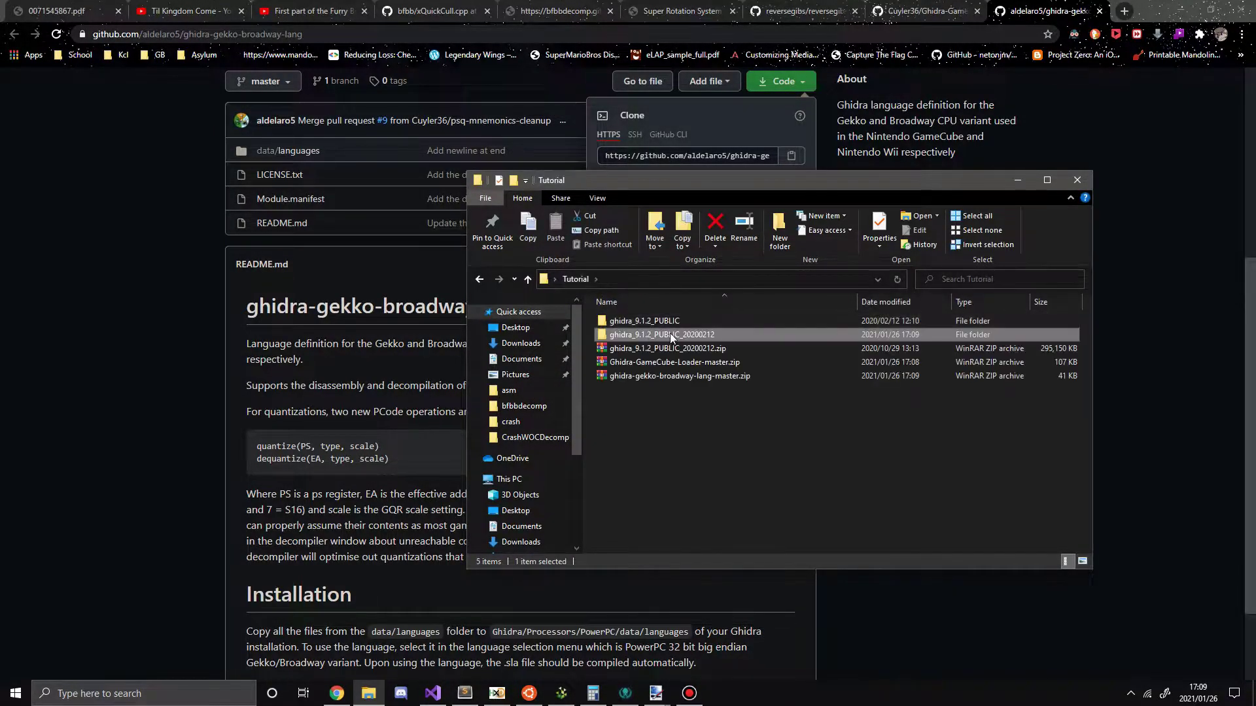
pyautogui.press('Delete')
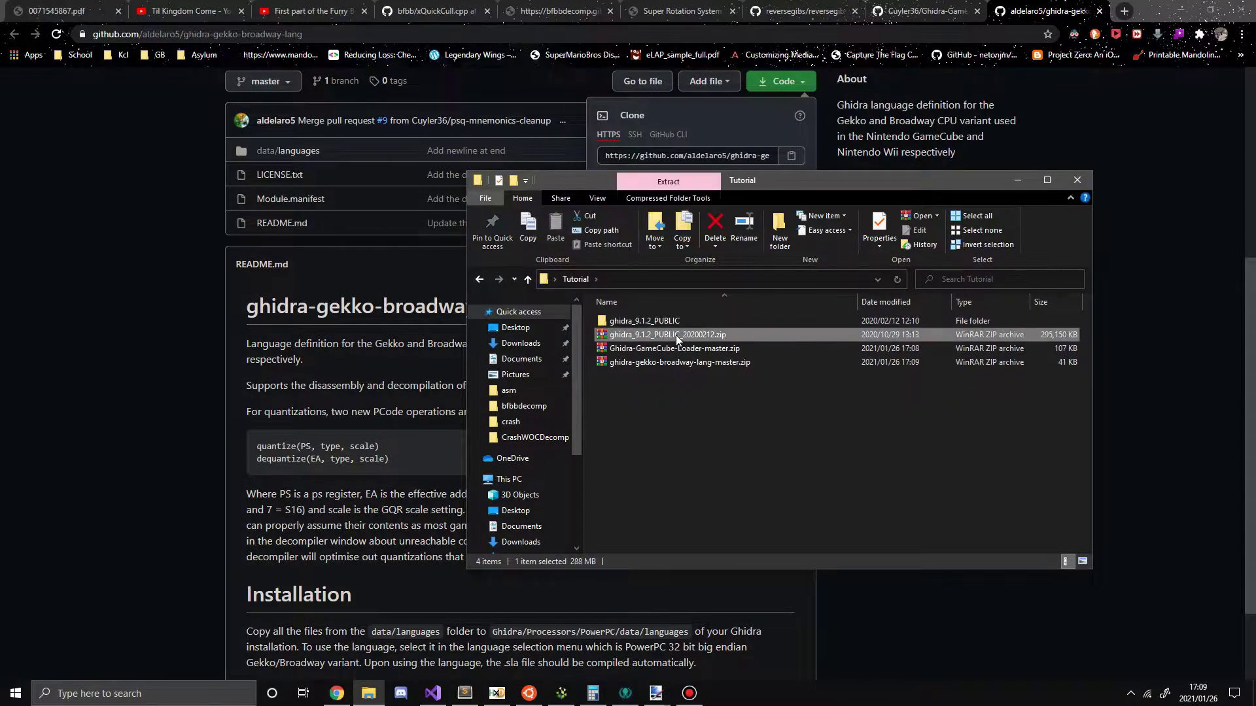
# - Launch Ghidra by running ghidraRun.bat from the ghidra_9.1.2_PUBLIC folder
pyautogui.doubleClick(667, 321)
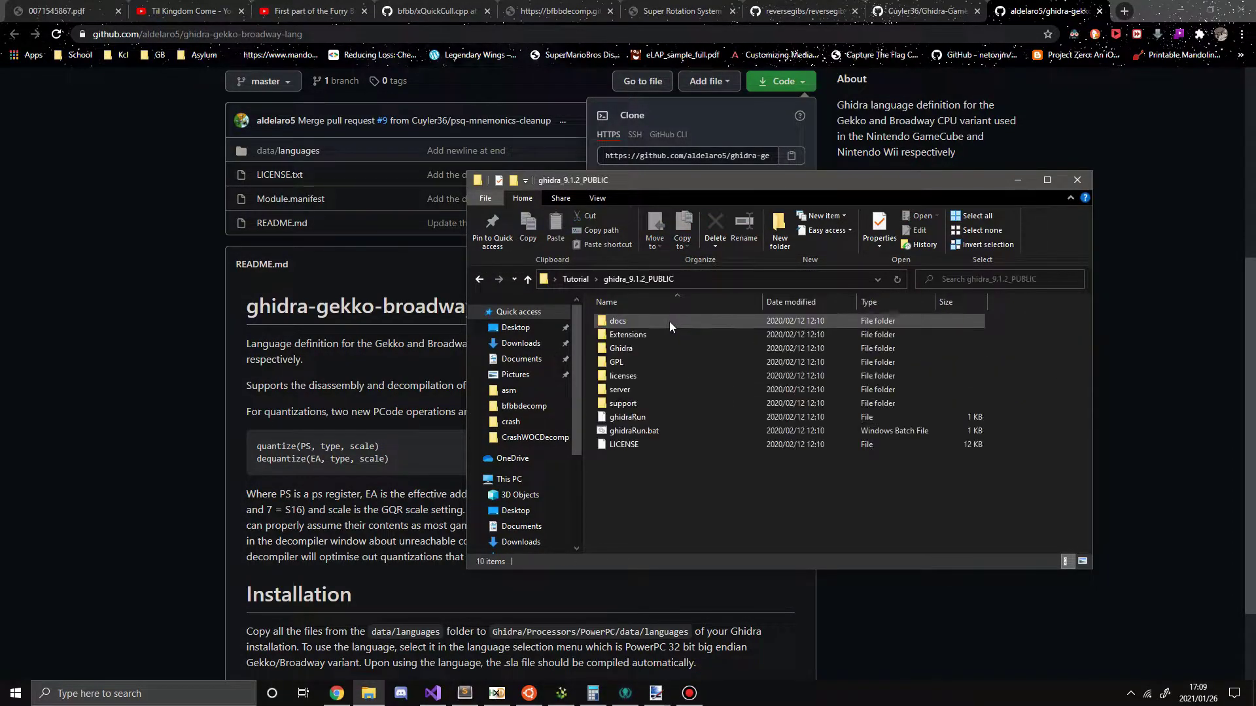
pyautogui.doubleClick(645, 431)
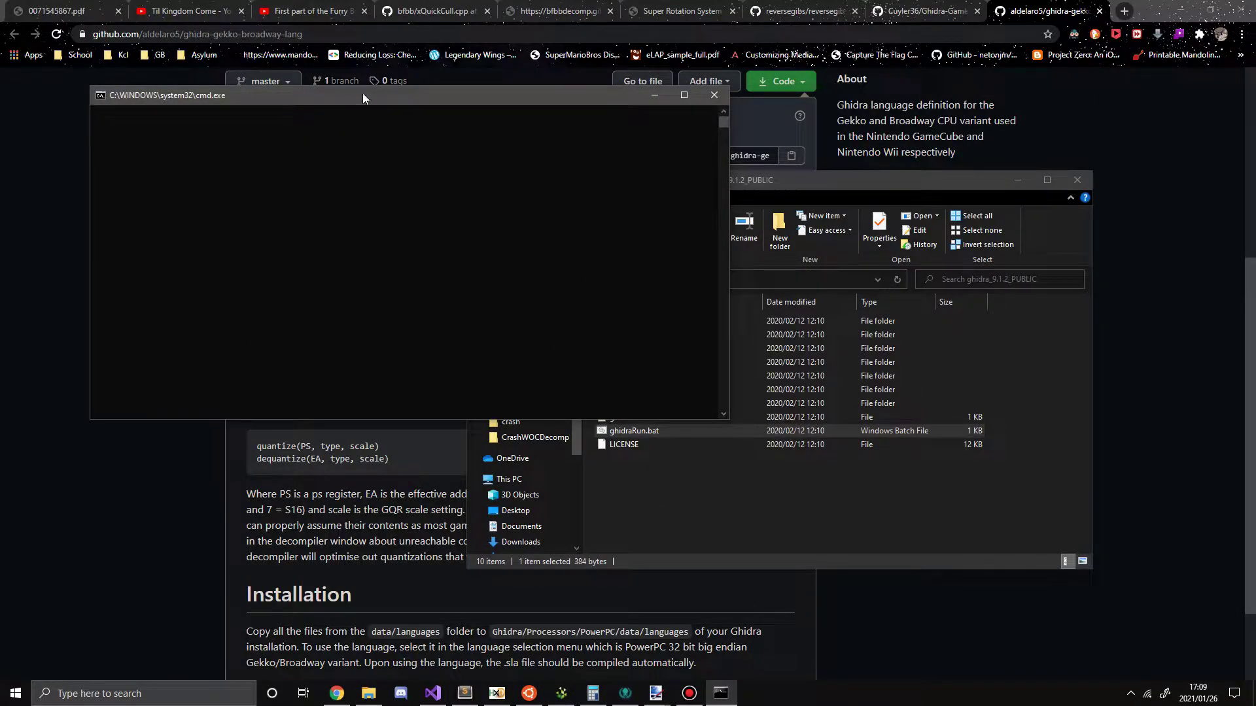
pyautogui.click(728, 477)
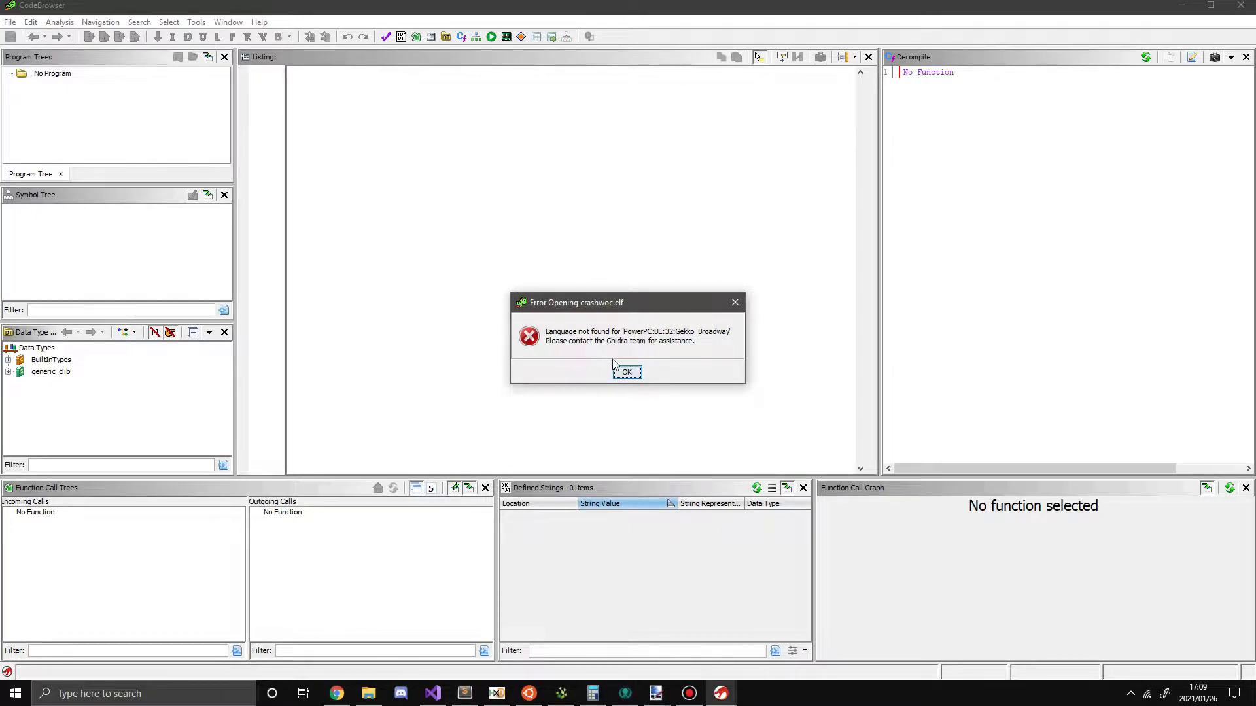
# - Dismiss the error about opening crashwoc.elf and close the CodeBrowser window
pyautogui.click(627, 373)
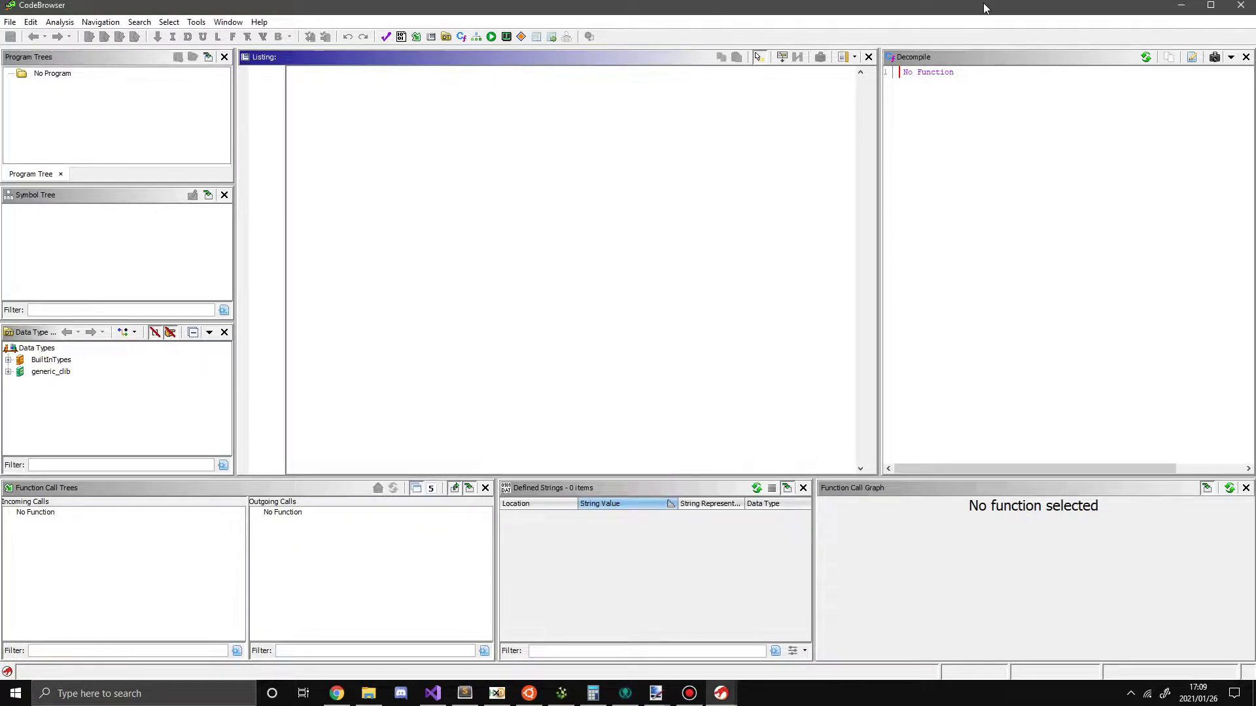
pyautogui.click(1203, 16)
pyautogui.click(1240, 9)
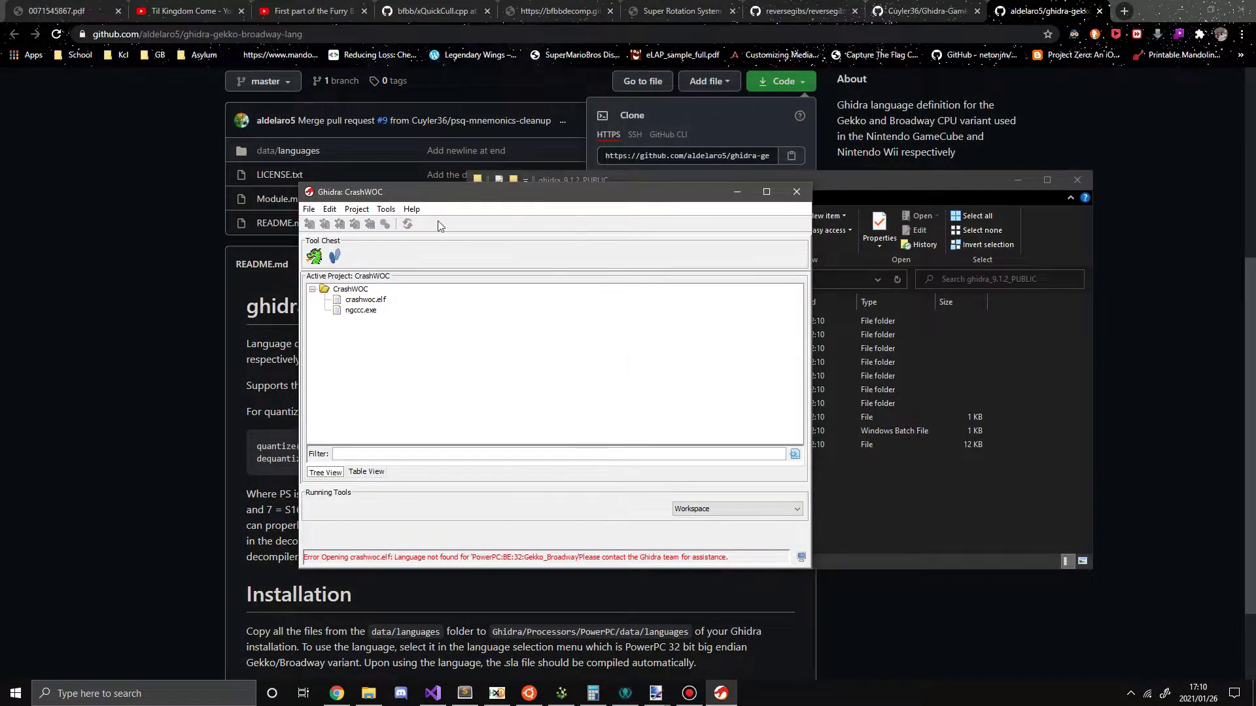
# - Locate the jdk-11 folder in Program Files (x86) on the C: drive, and return to the ghidra_9.1.2_PUBLIC folder
pyautogui.click(967, 523)
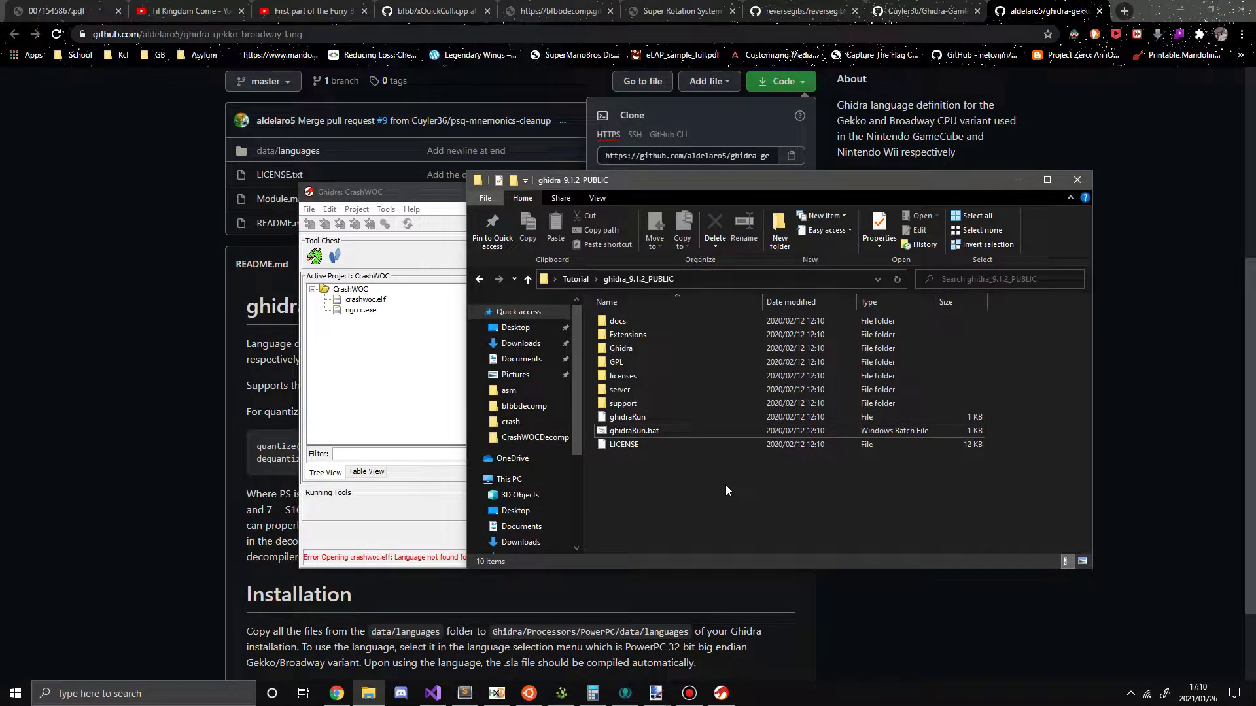
pyautogui.scroll(-2, 556, 492)
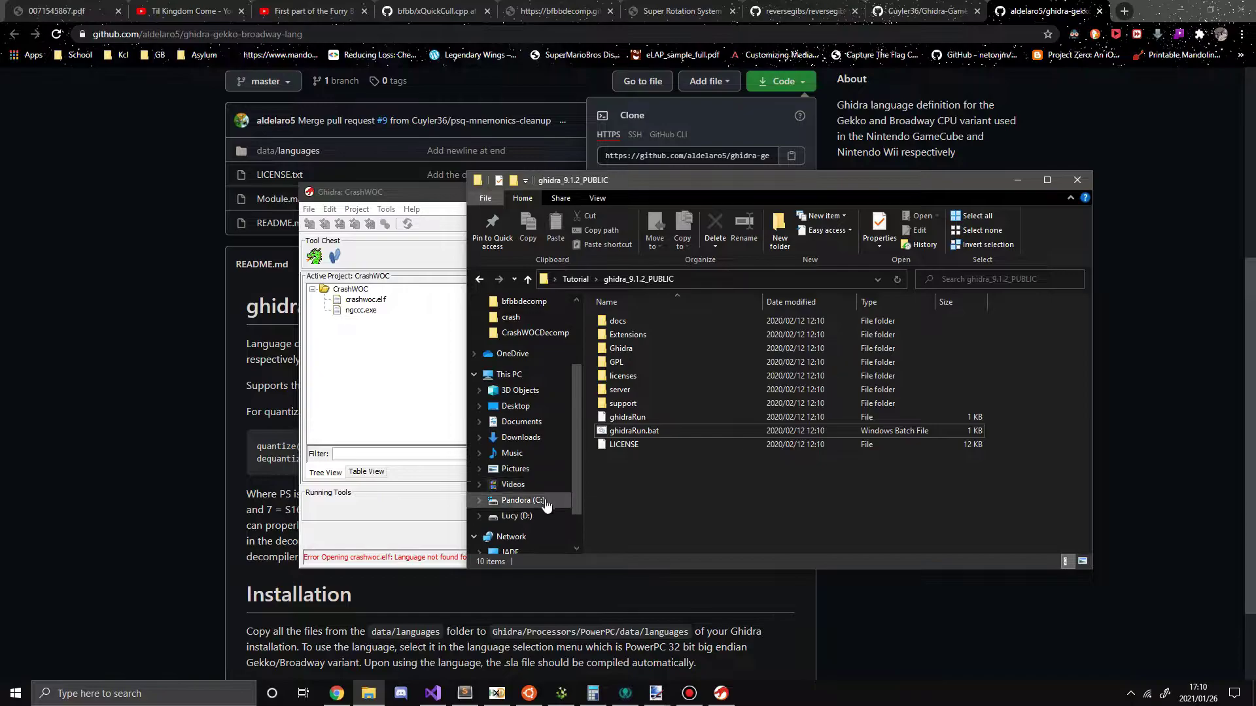
pyautogui.click(549, 500)
pyautogui.click(655, 443)
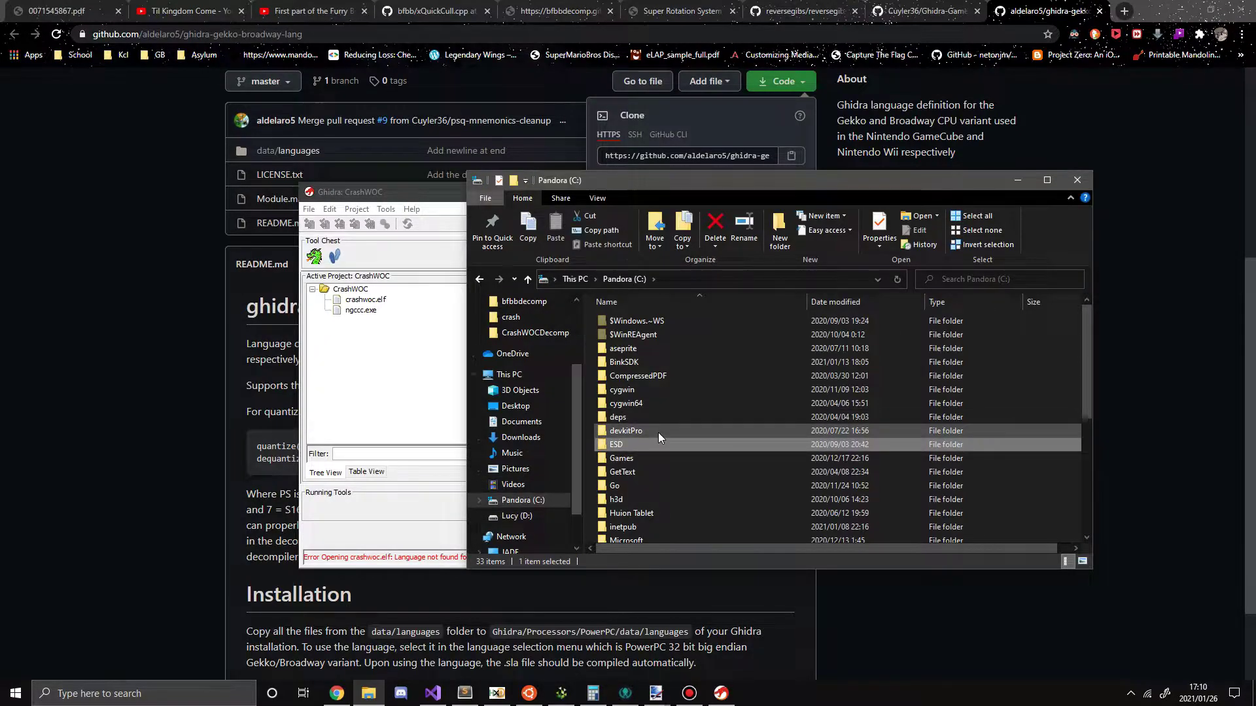
pyautogui.scroll(-5, 658, 433)
pyautogui.doubleClick(693, 389)
pyautogui.click(692, 390)
pyautogui.write('jdk')
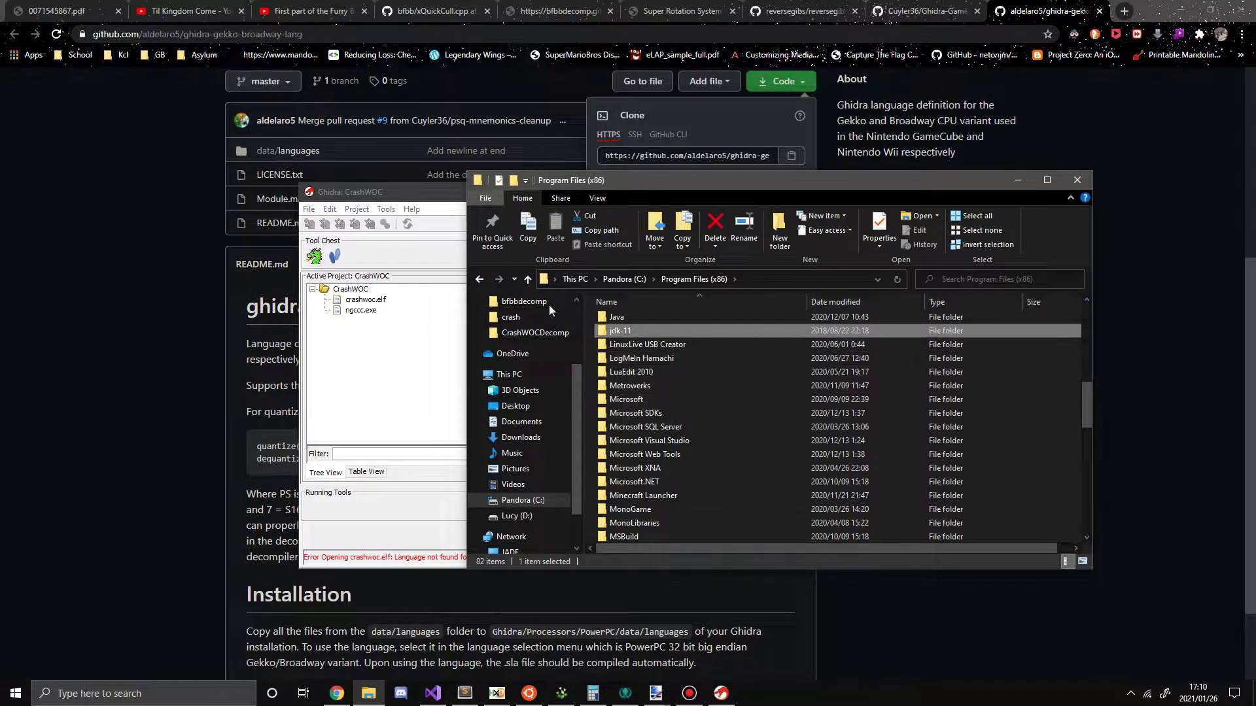
pyautogui.click(481, 280)
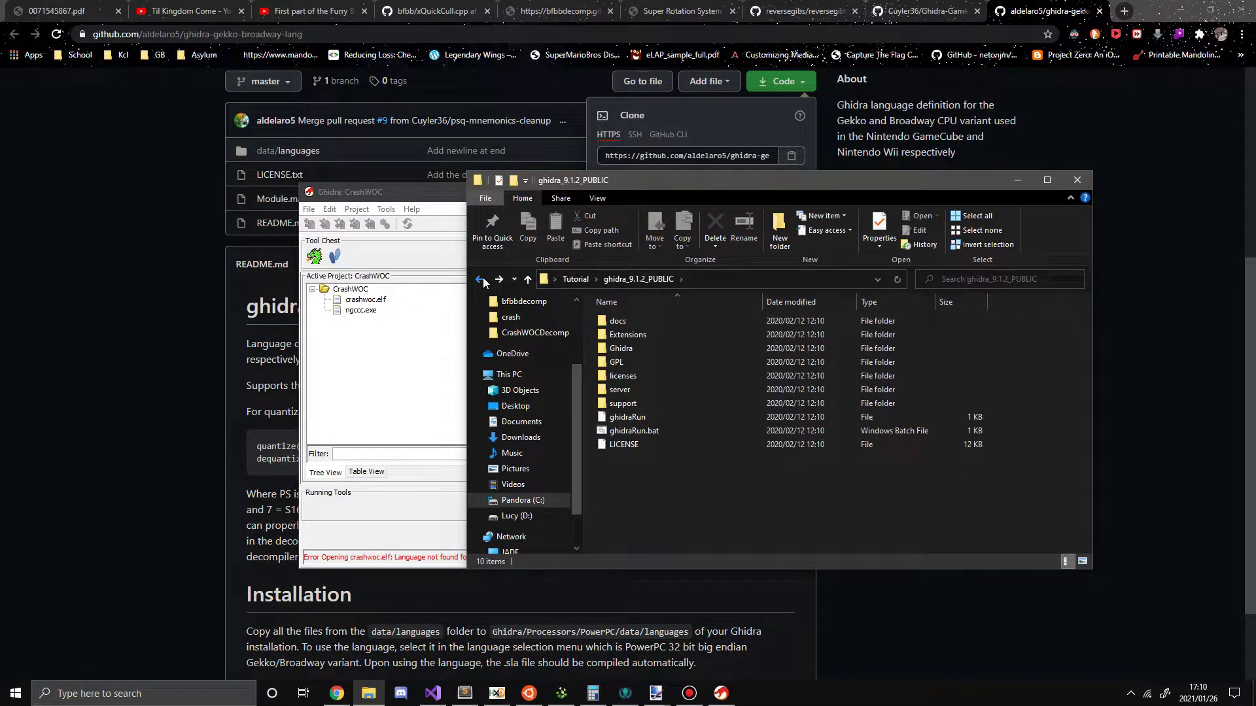
# - Move the CrashWOC project window aside and close Ghidra
pyautogui.moveTo(409, 198); pyautogui.dragTo(247, 211)
pyautogui.click(768, 497)
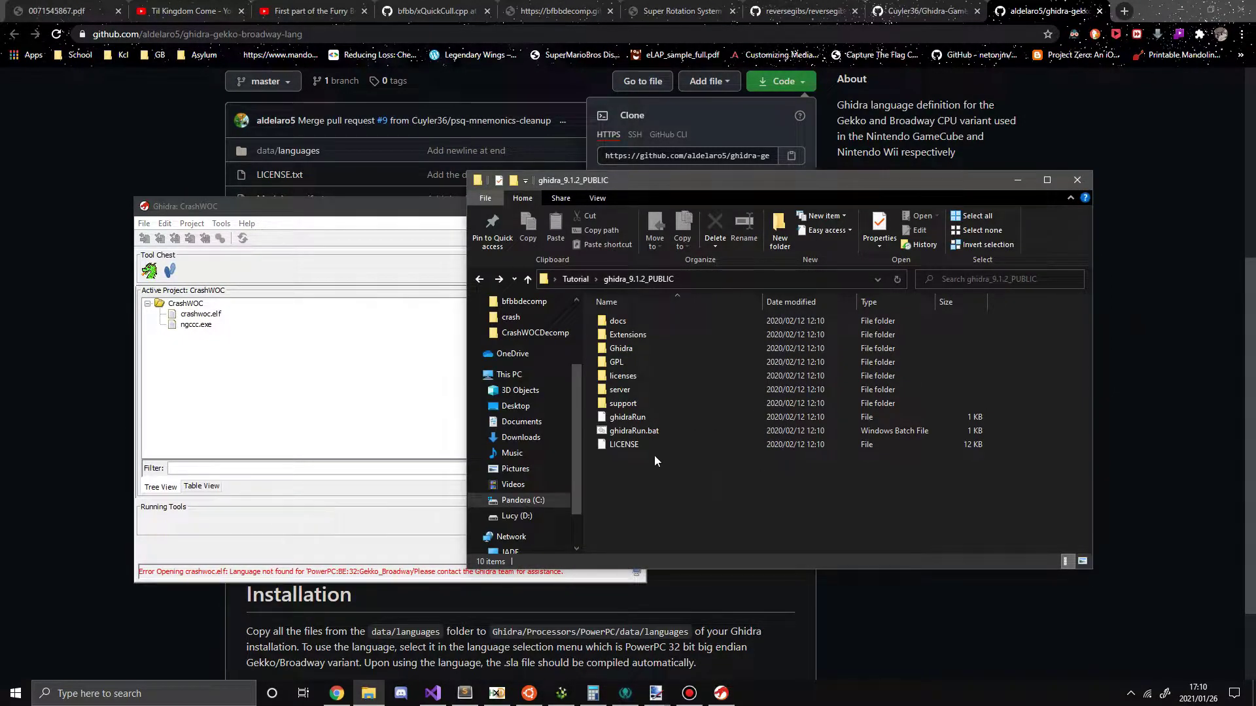
pyautogui.moveTo(392, 214); pyautogui.dragTo(358, 210)
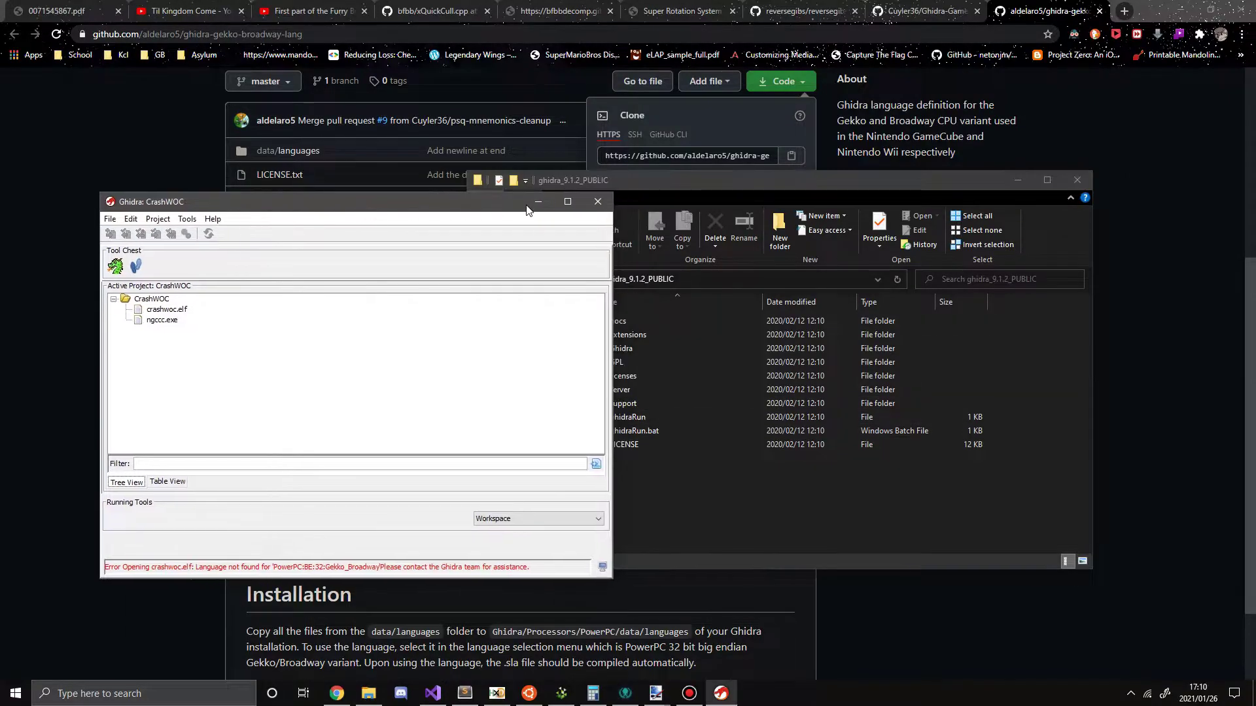
pyautogui.click(597, 203)
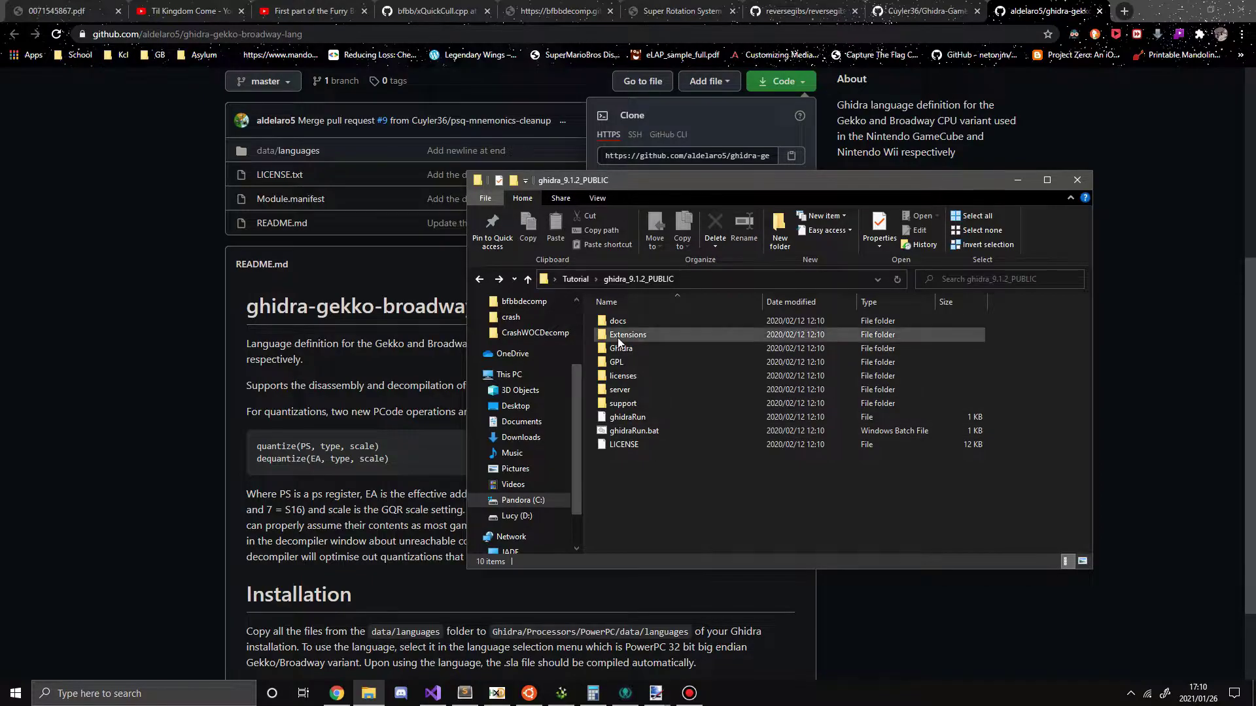
# - Go back to the Tutorial folder and place its window beside the README's Installation instructions
pyautogui.click(584, 279)
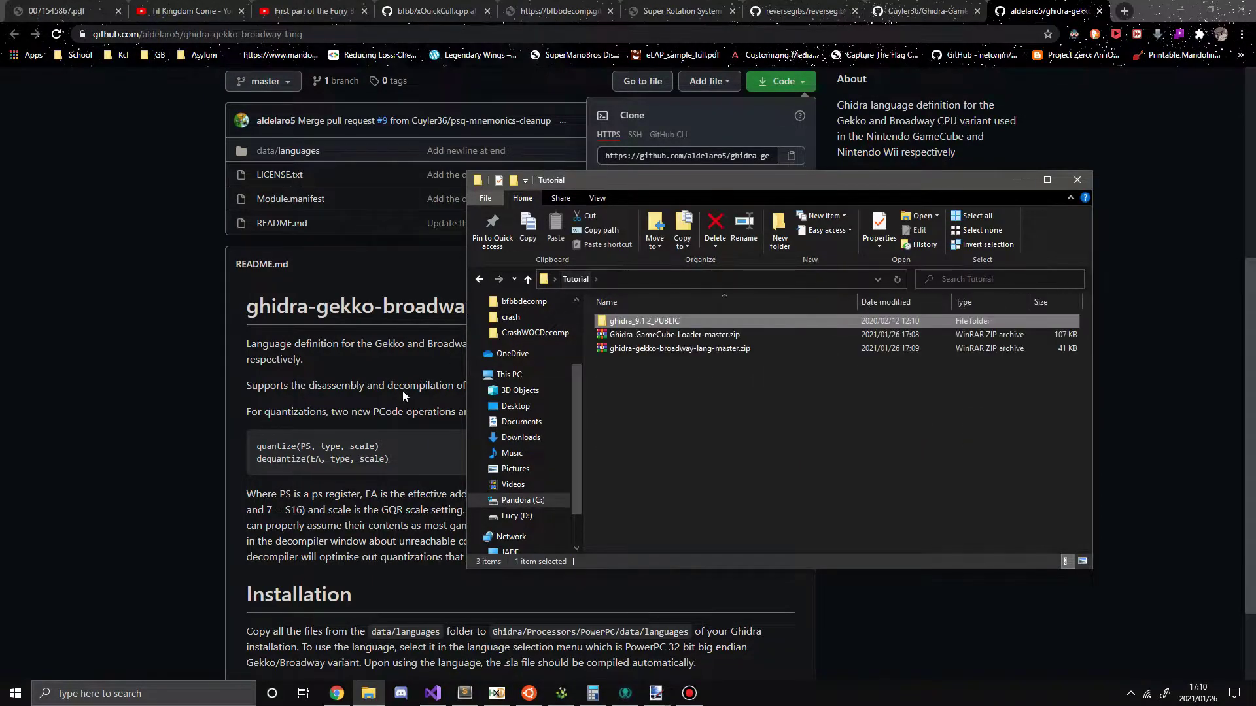
pyautogui.scroll(-3, 402, 391)
pyautogui.moveTo(575, 190); pyautogui.dragTo(656, 190)
pyautogui.moveTo(744, 187); pyautogui.dragTo(943, 171)
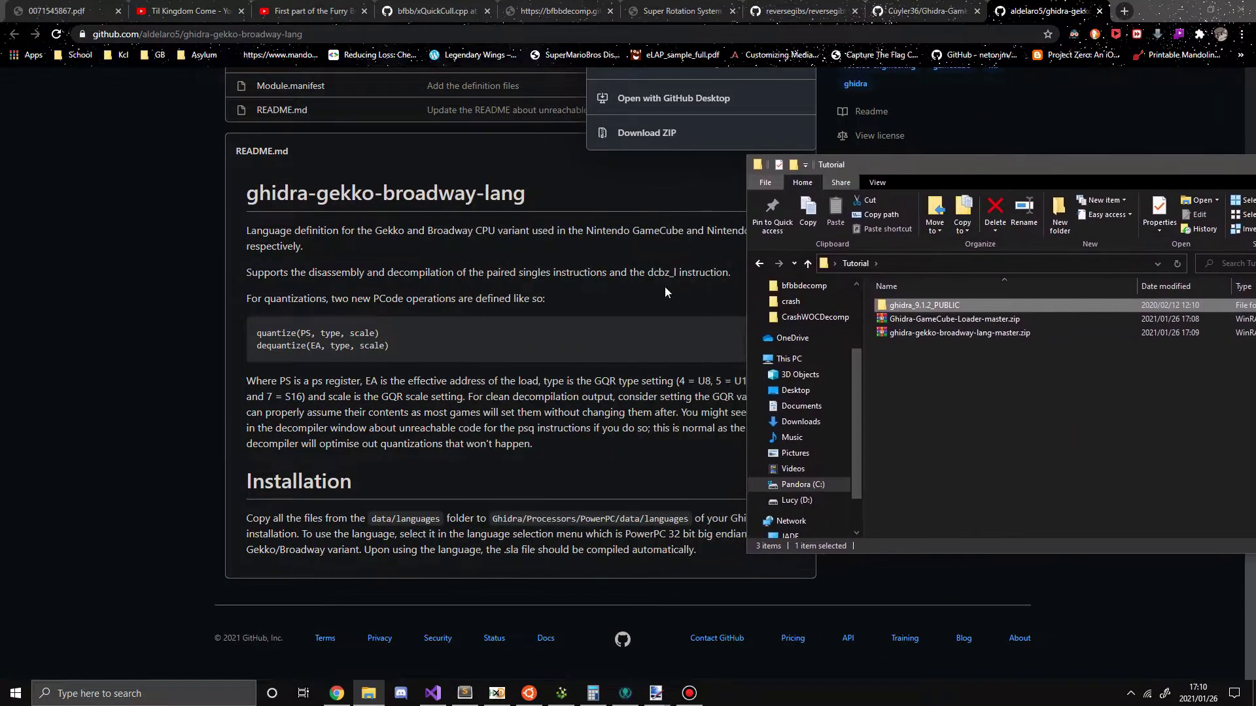
# - Open ghidra-gekko-broadway-lang-master.zip and browse to its data/languages folder
pyautogui.doubleClick(921, 336)
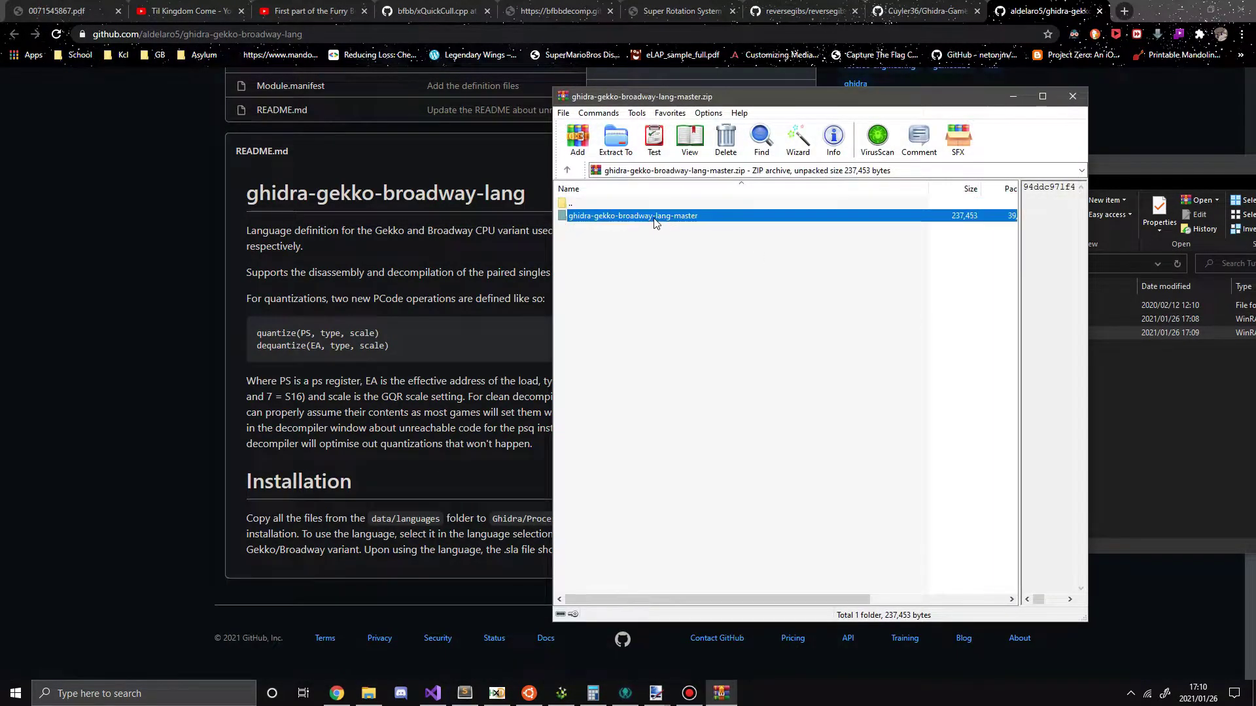
pyautogui.doubleClick(656, 224)
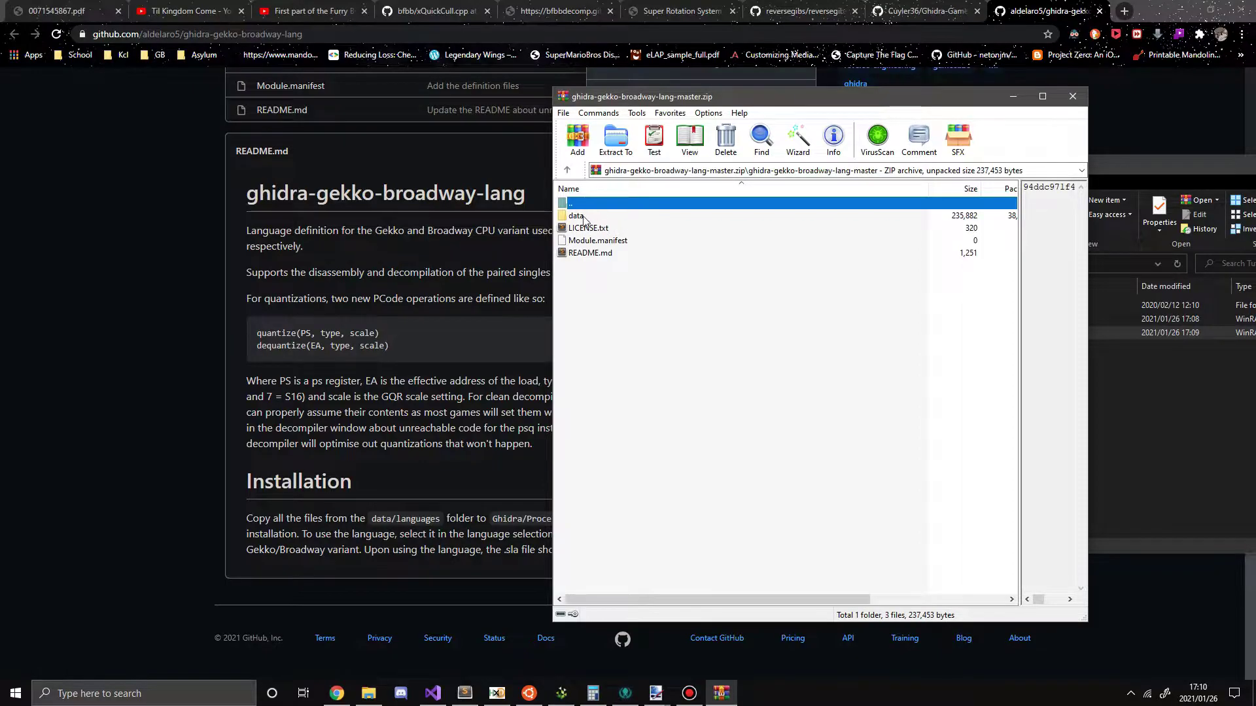
pyautogui.doubleClick(589, 217)
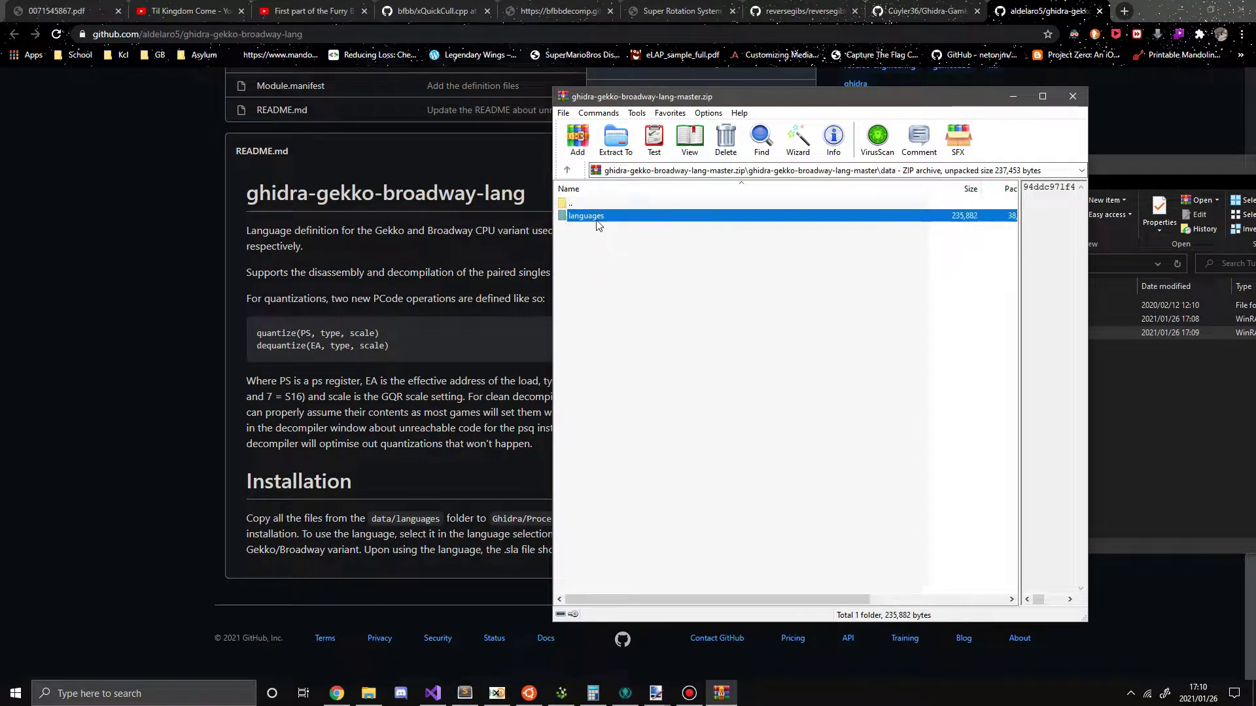
pyautogui.doubleClick(596, 216)
# - Open the ghidra_9.1.2_PUBLIC folder and move the language archive window aside so both are visible
pyautogui.click(1094, 434)
pyautogui.doubleClick(925, 305)
pyautogui.moveTo(657, 105); pyautogui.dragTo(84, 126)
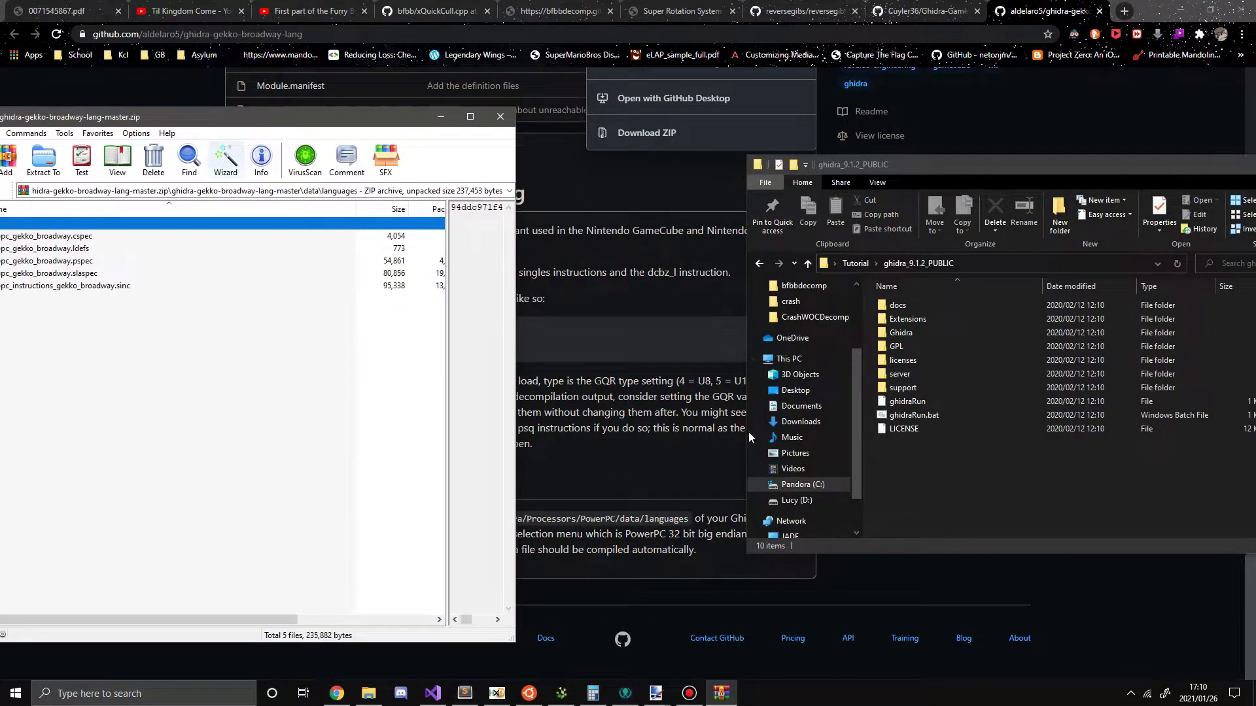
# - Browse the Ghidra installation to Ghidra/Processors/PowerPC/data/languages
pyautogui.doubleClick(917, 329)
pyautogui.doubleClick(914, 370)
pyautogui.click(908, 385)
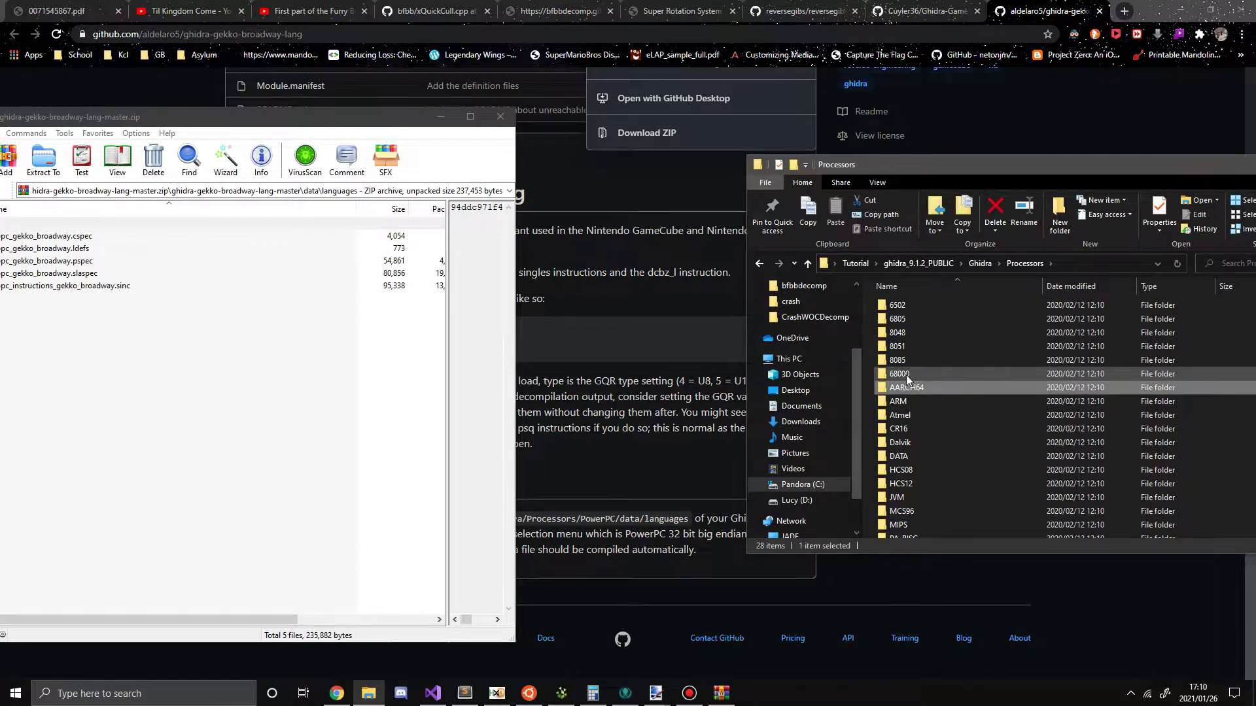
pyautogui.scroll(-4, 906, 379)
pyautogui.write('po')
pyautogui.press('Return')
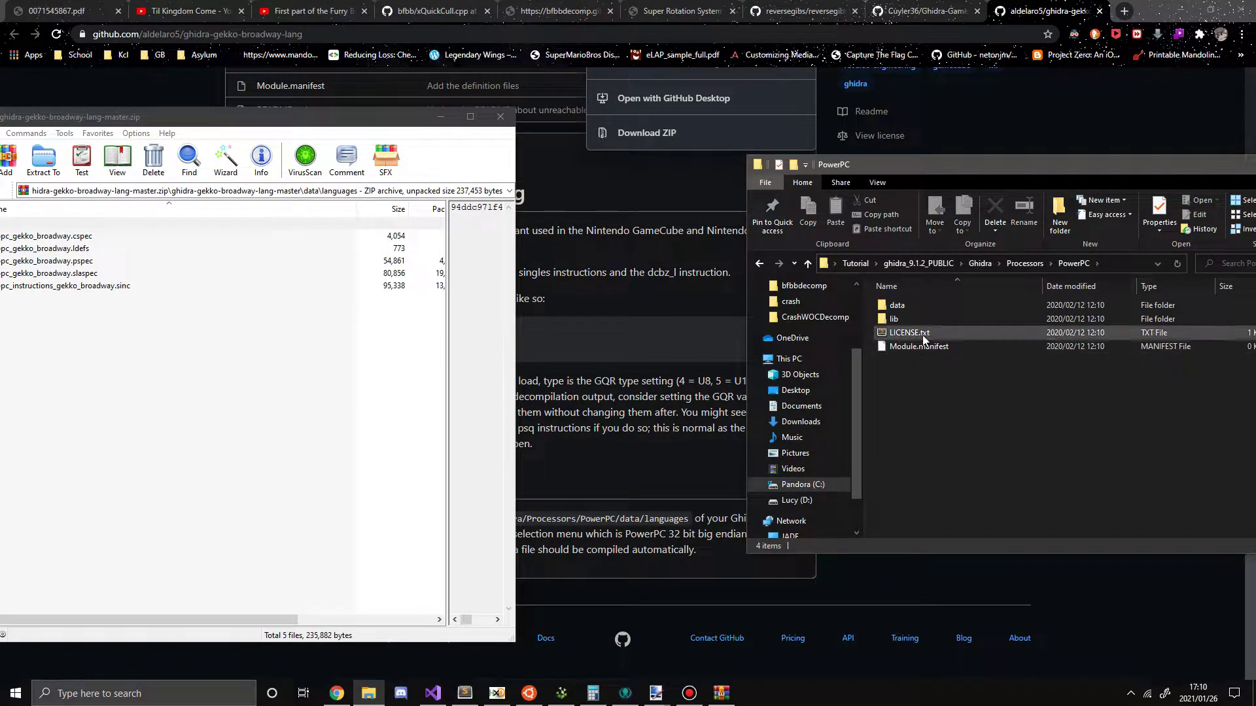
pyautogui.doubleClick(907, 306)
pyautogui.doubleClick(908, 309)
# - Copy all five gekko_broadway language files from the archive into the PowerPC languages folder, and close the archive
pyautogui.moveTo(98, 331); pyautogui.dragTo(87, 249)
pyautogui.moveTo(87, 250); pyautogui.dragTo(972, 383)
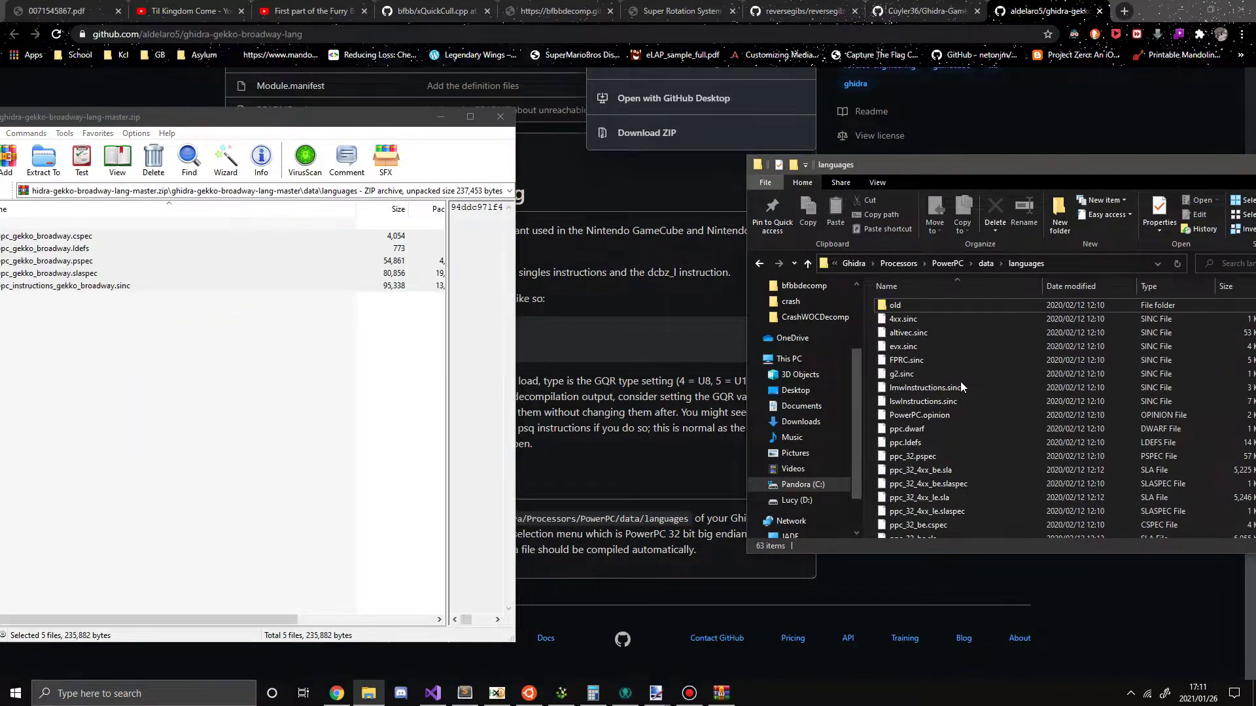
pyautogui.click(500, 117)
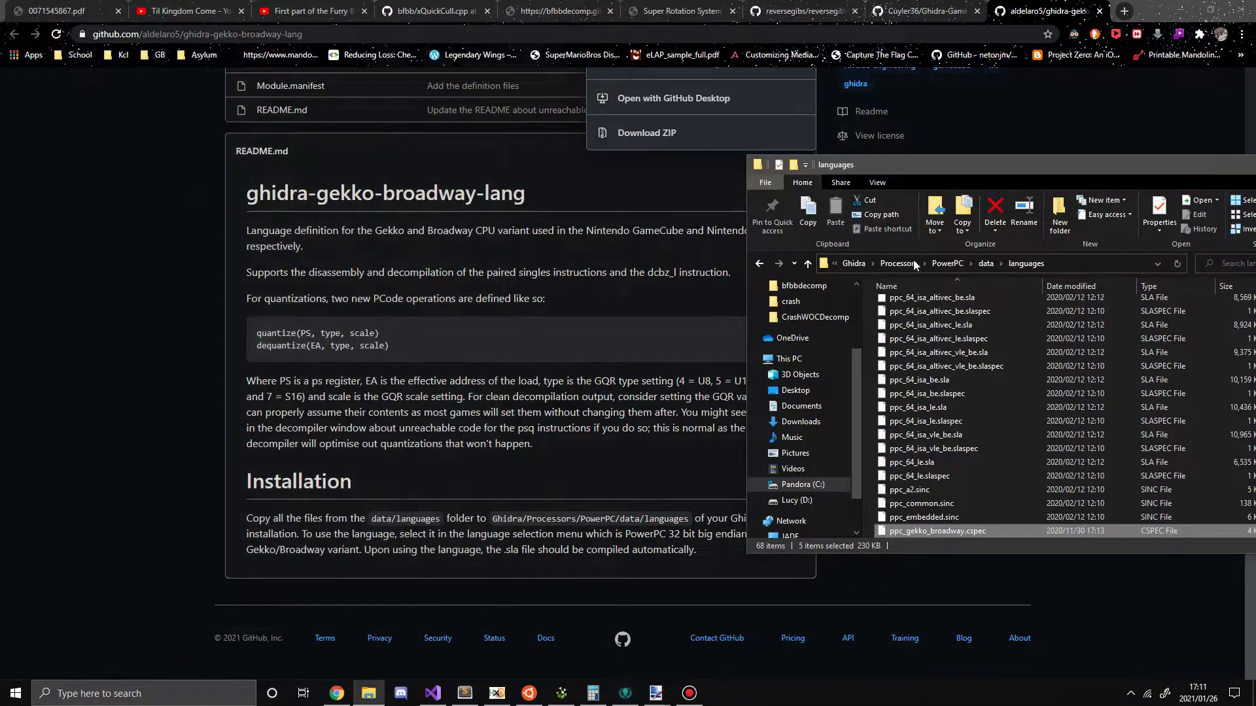
# - Return to the ghidra_9.1.2_PUBLIC folder and reposition its window fully on screen
pyautogui.click(912, 265)
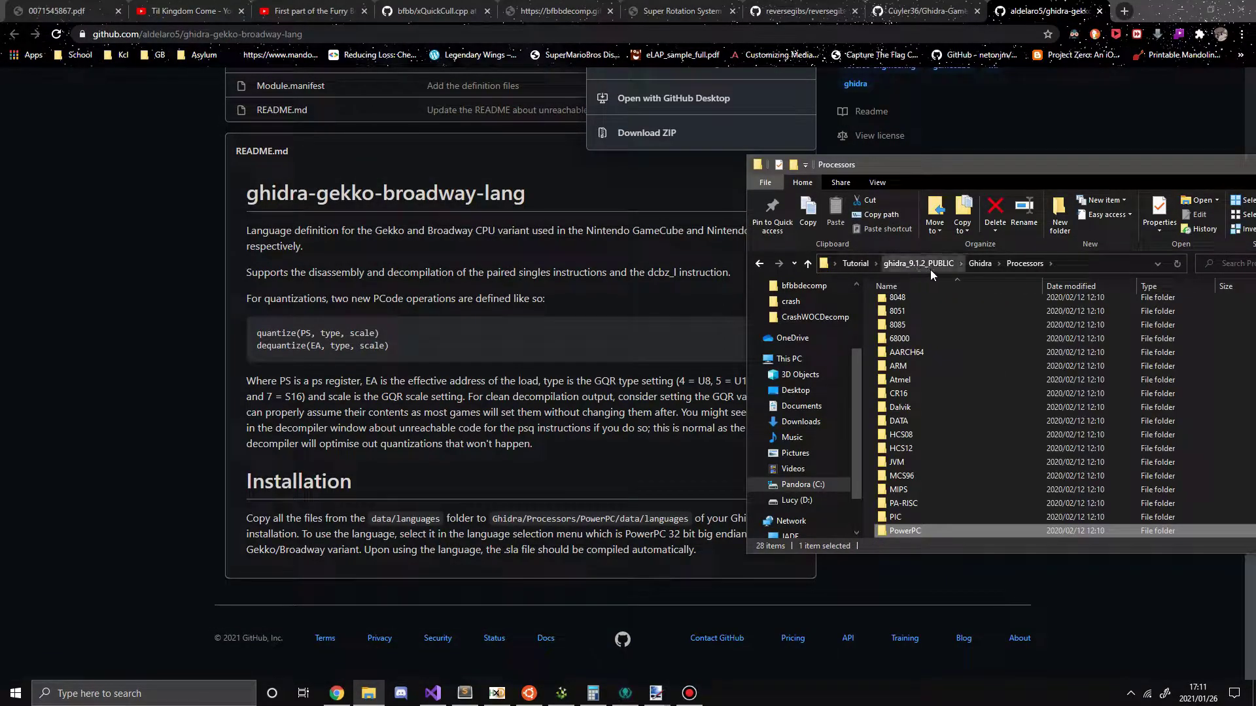
pyautogui.click(927, 265)
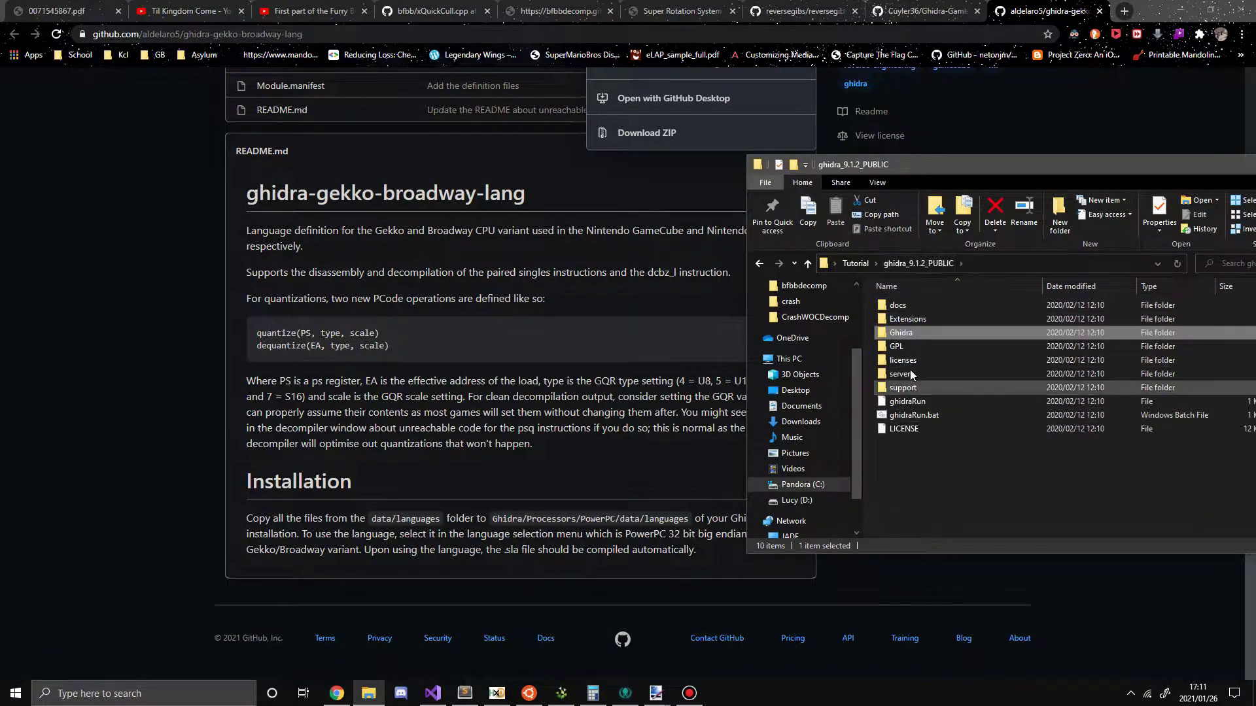
pyautogui.moveTo(876, 173); pyautogui.dragTo(703, 171)
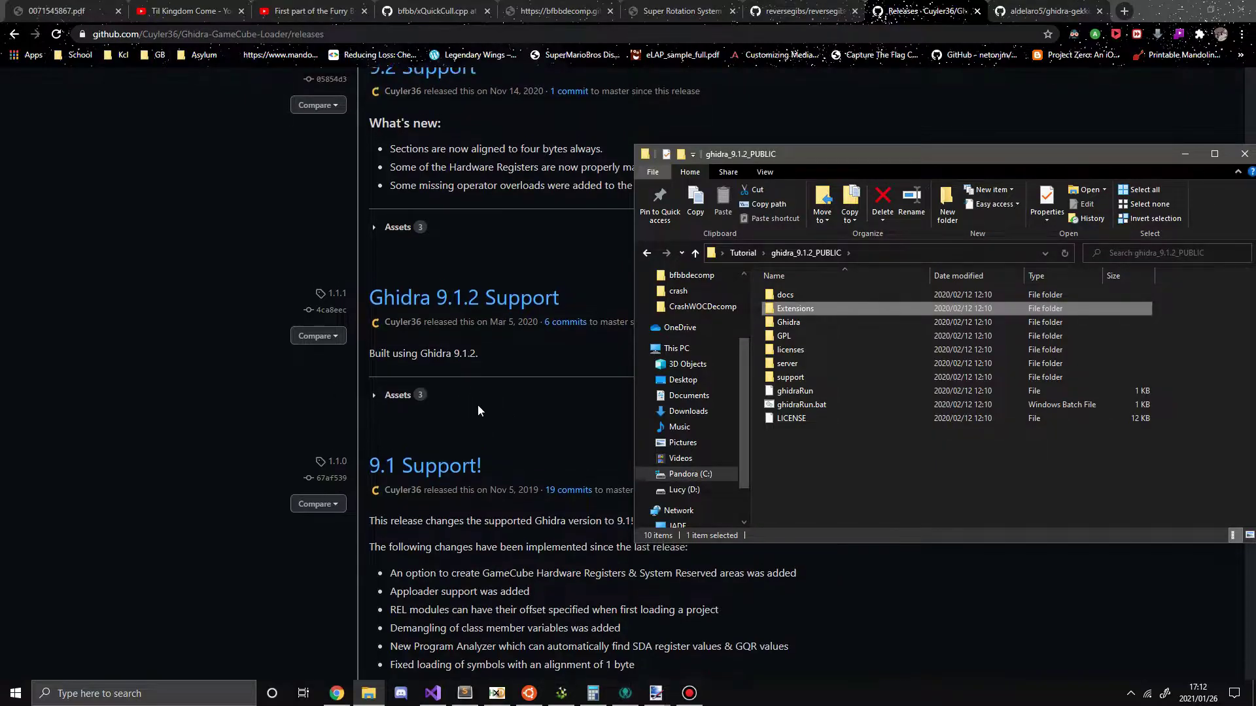
# - Download GameCubeLoader-1.1.1-4ca8eec-Ghidra_9.1.2.zip from the assets of the Ghidra 9.1.2 Support release
pyautogui.scroll(1, 477, 405)
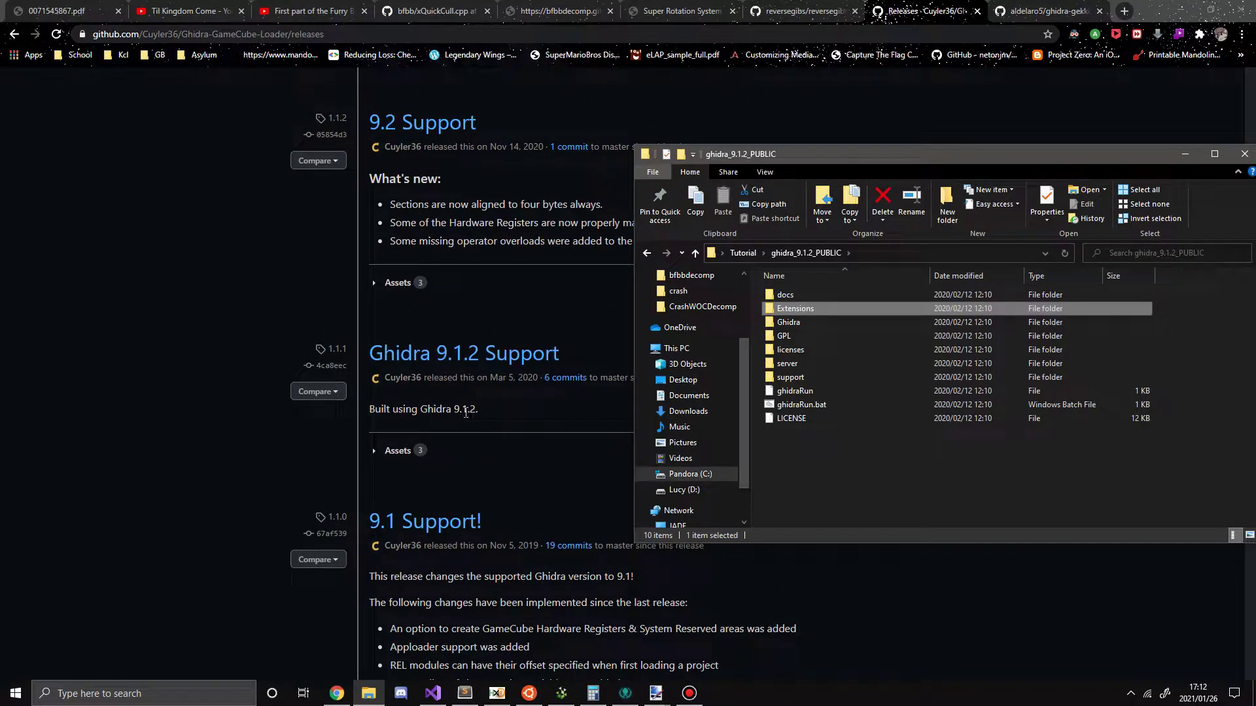
pyautogui.click(405, 451)
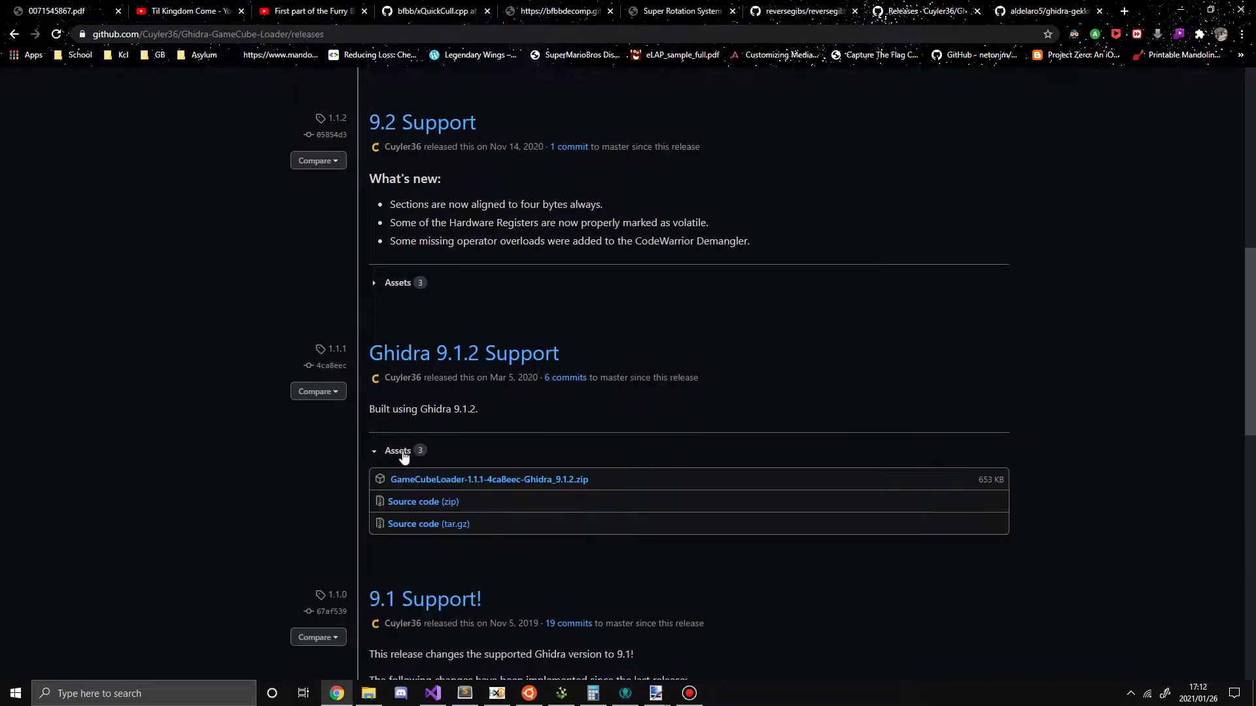
pyautogui.click(435, 481)
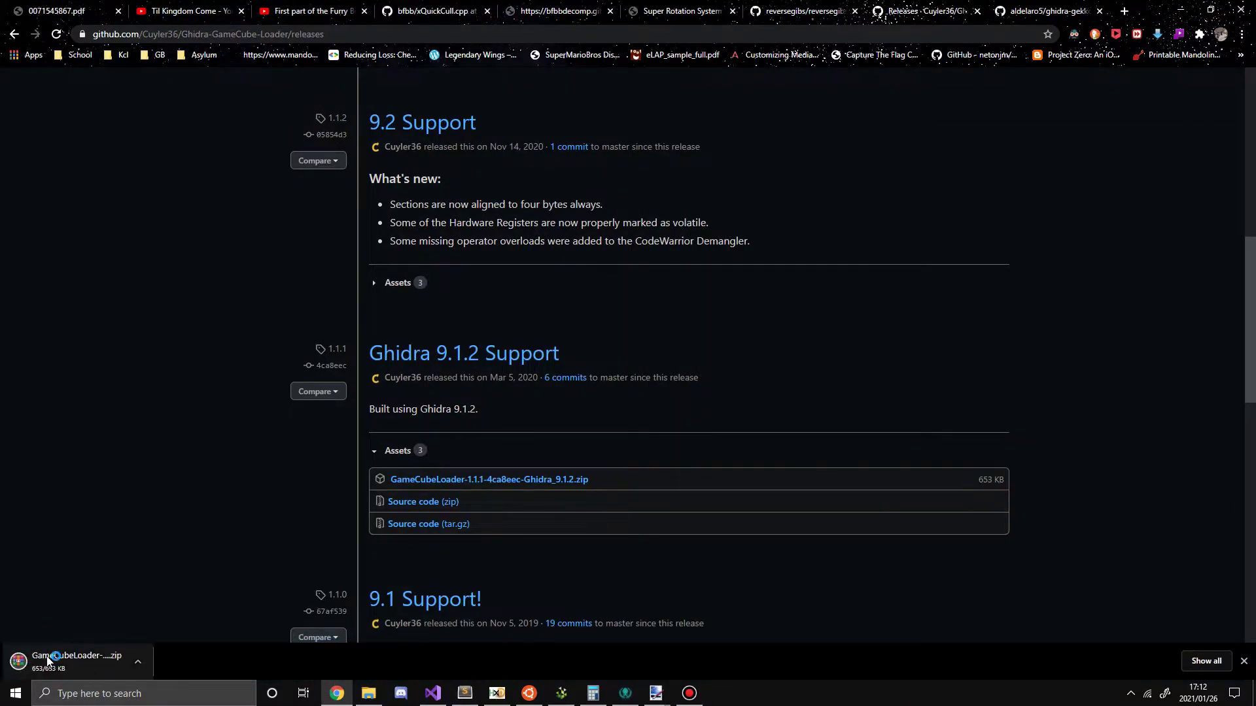
# - Place the downloaded GameCubeLoader zip in the Extensions/Ghidra folder and check the archive's contents
pyautogui.moveTo(251, 484); pyautogui.dragTo(813, 305)
pyautogui.doubleClick(822, 308)
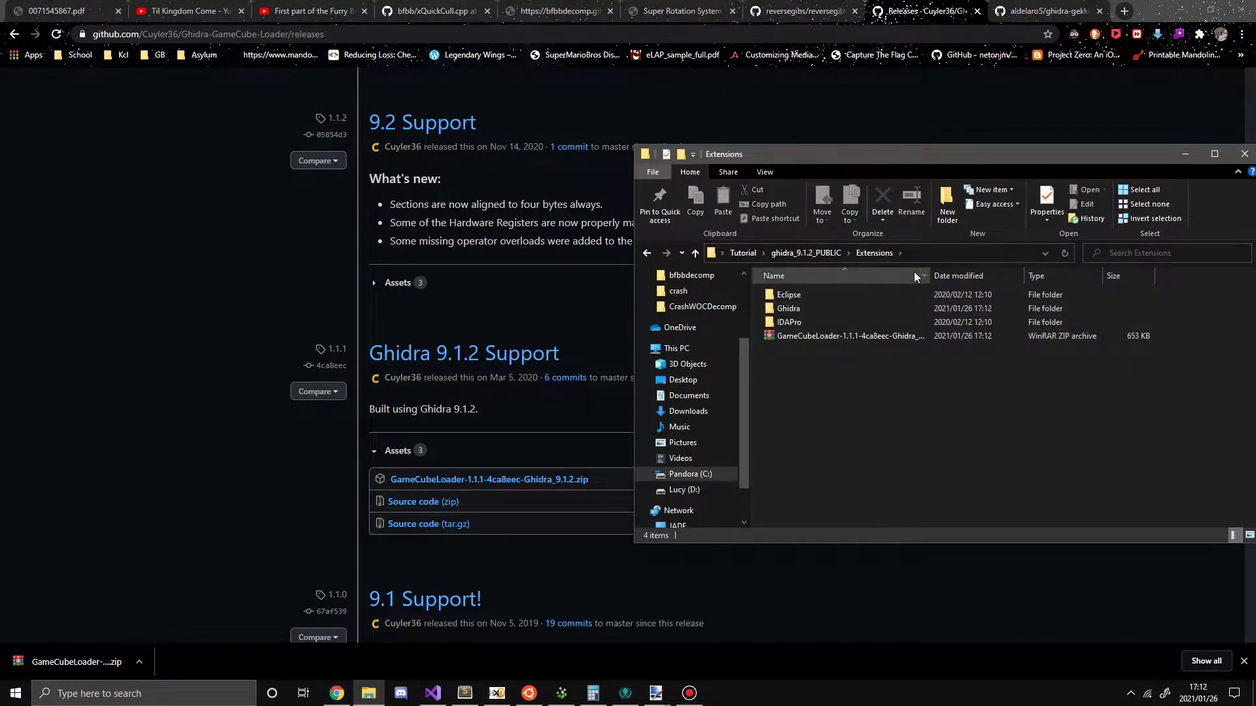
pyautogui.moveTo(931, 276); pyautogui.dragTo(1023, 275)
pyautogui.moveTo(931, 340); pyautogui.dragTo(884, 302)
pyautogui.doubleClick(841, 307)
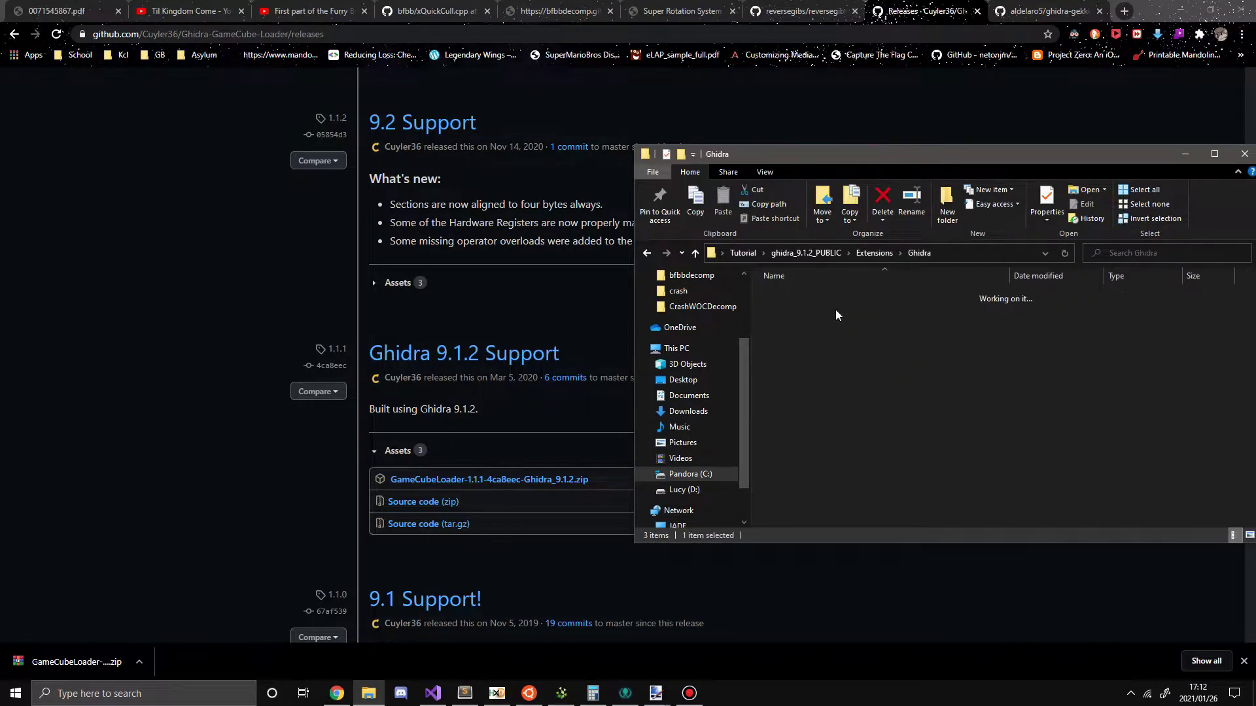
pyautogui.doubleClick(834, 308)
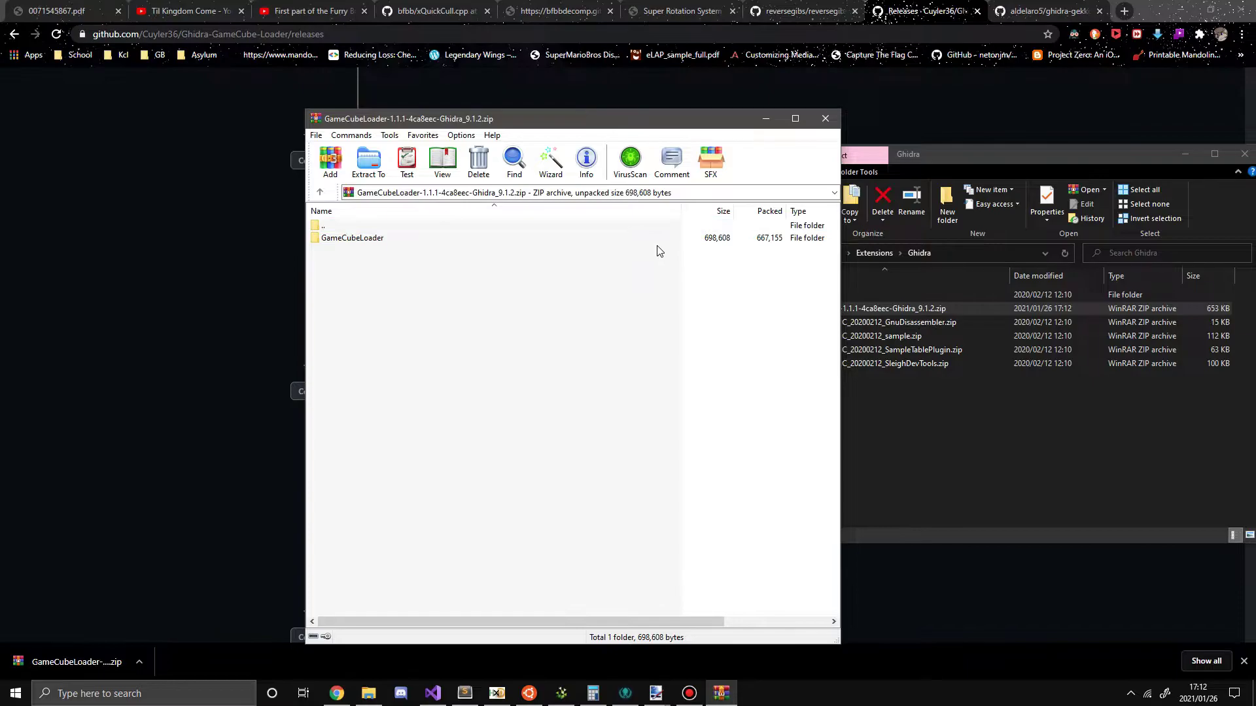
pyautogui.click(825, 119)
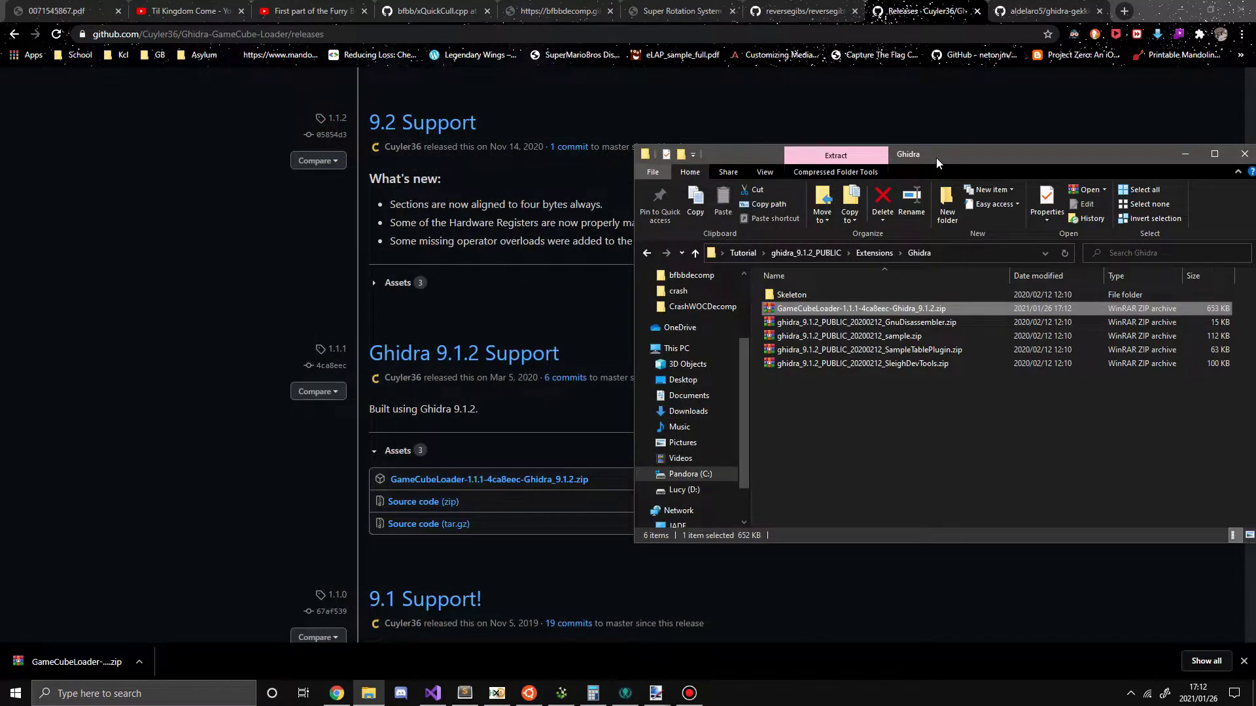
# - Go back to the ghidra_9.1.2_PUBLIC folder and launch Ghidra with ghidraRun.bat
pyautogui.moveTo(964, 155); pyautogui.dragTo(727, 171)
pyautogui.click(594, 273)
pyautogui.doubleClick(574, 422)
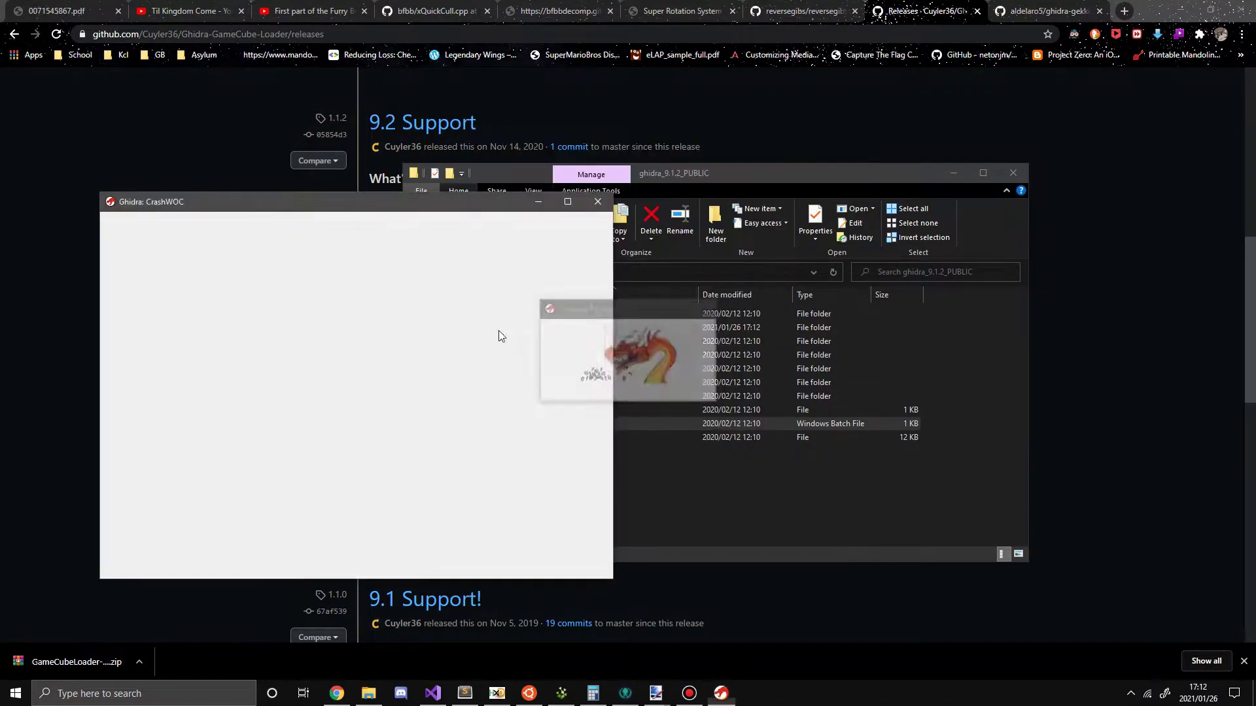
# - Install the GameCubeLoader extension in Ghidra, acknowledge the notice, and close Ghidra
pyautogui.click(109, 219)
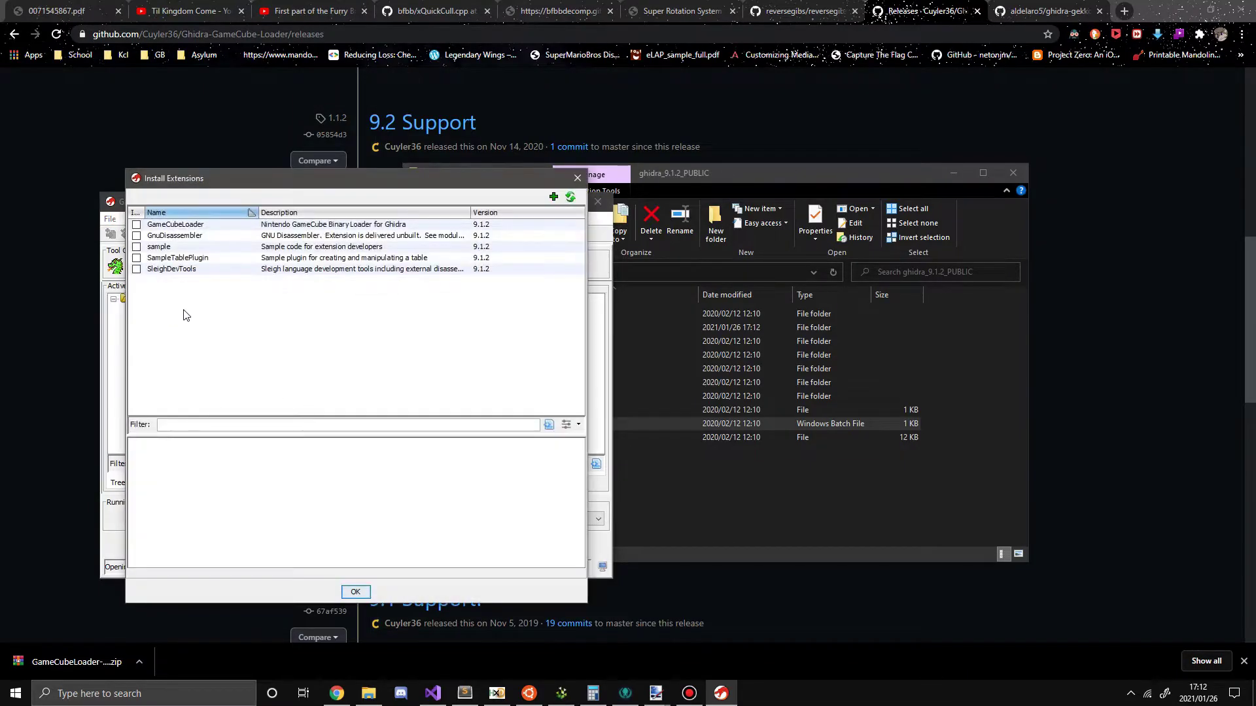
pyautogui.click(137, 225)
pyautogui.click(355, 592)
pyautogui.click(355, 416)
pyautogui.click(597, 202)
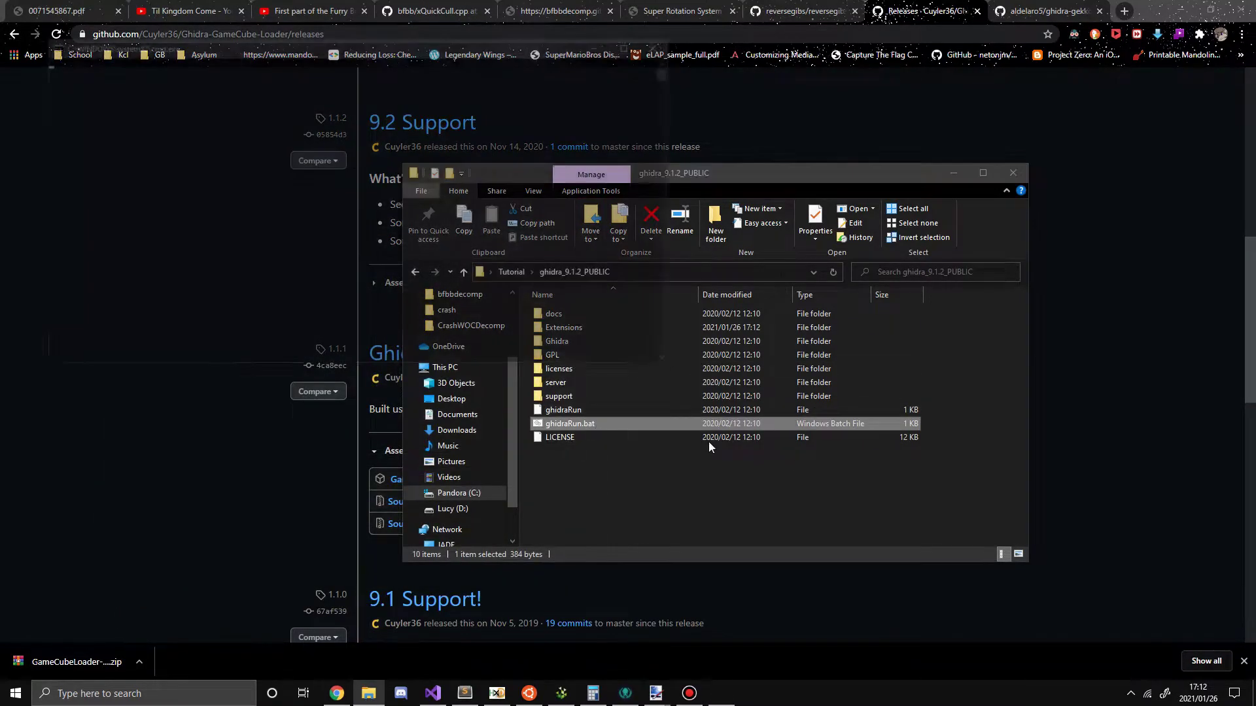
# - Relaunch Ghidra with ghidraRun.bat, bring up the CrashWOC project window and reposition it
pyautogui.doubleClick(618, 424)
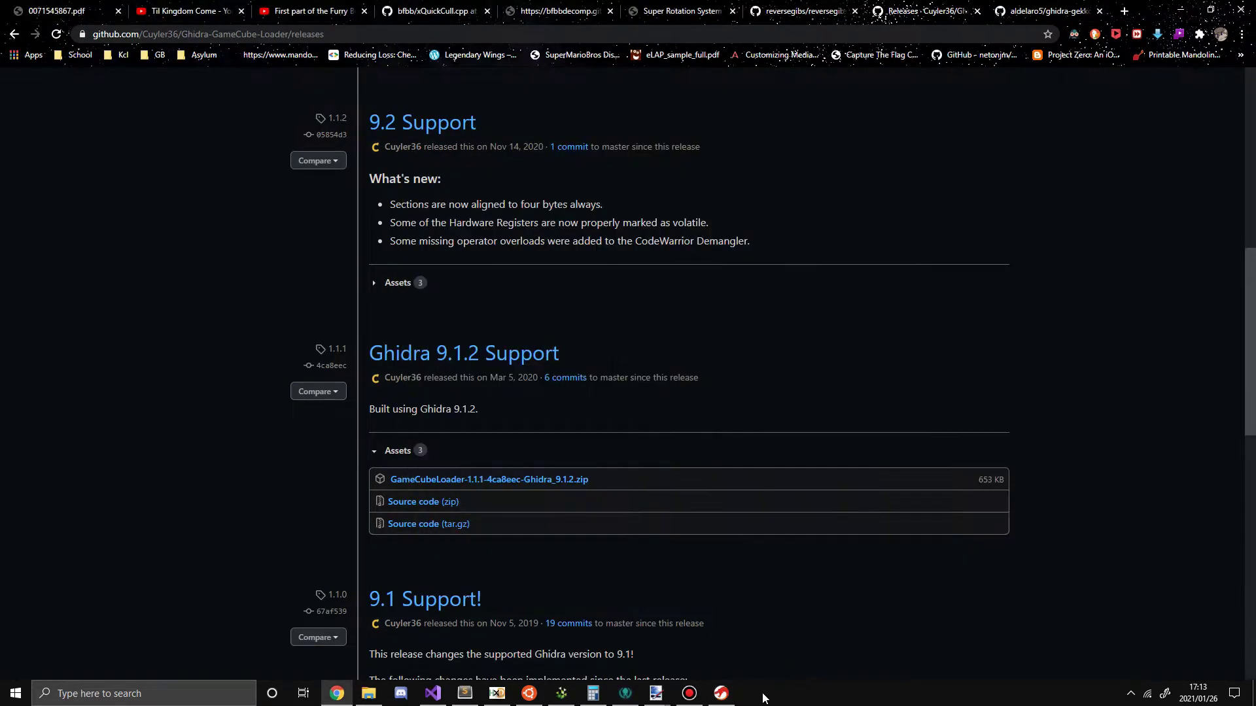
pyautogui.click(721, 693)
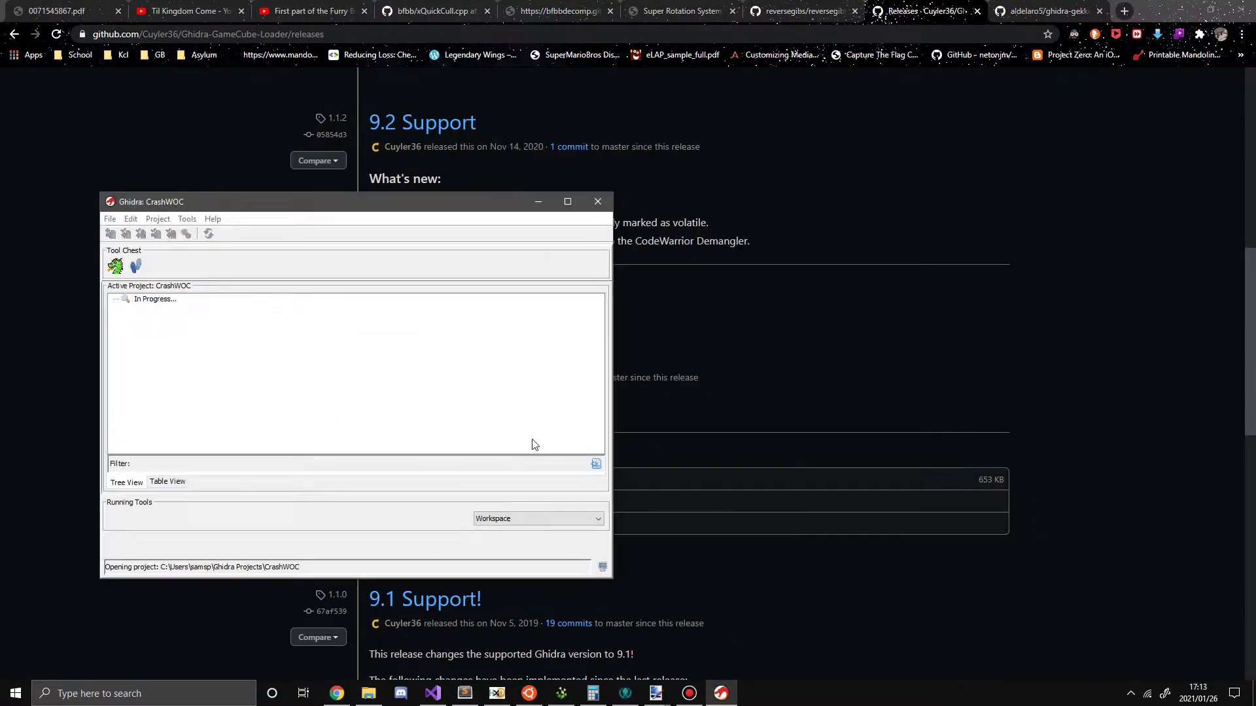
pyautogui.moveTo(256, 208); pyautogui.dragTo(359, 213)
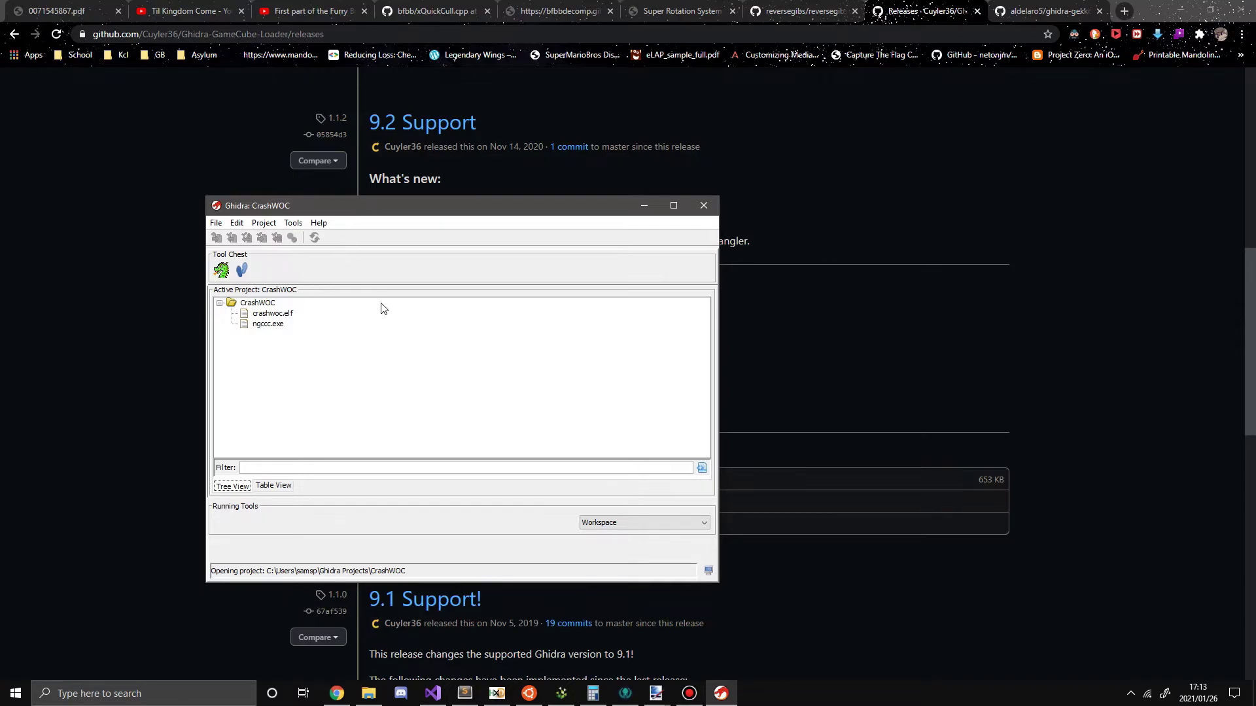